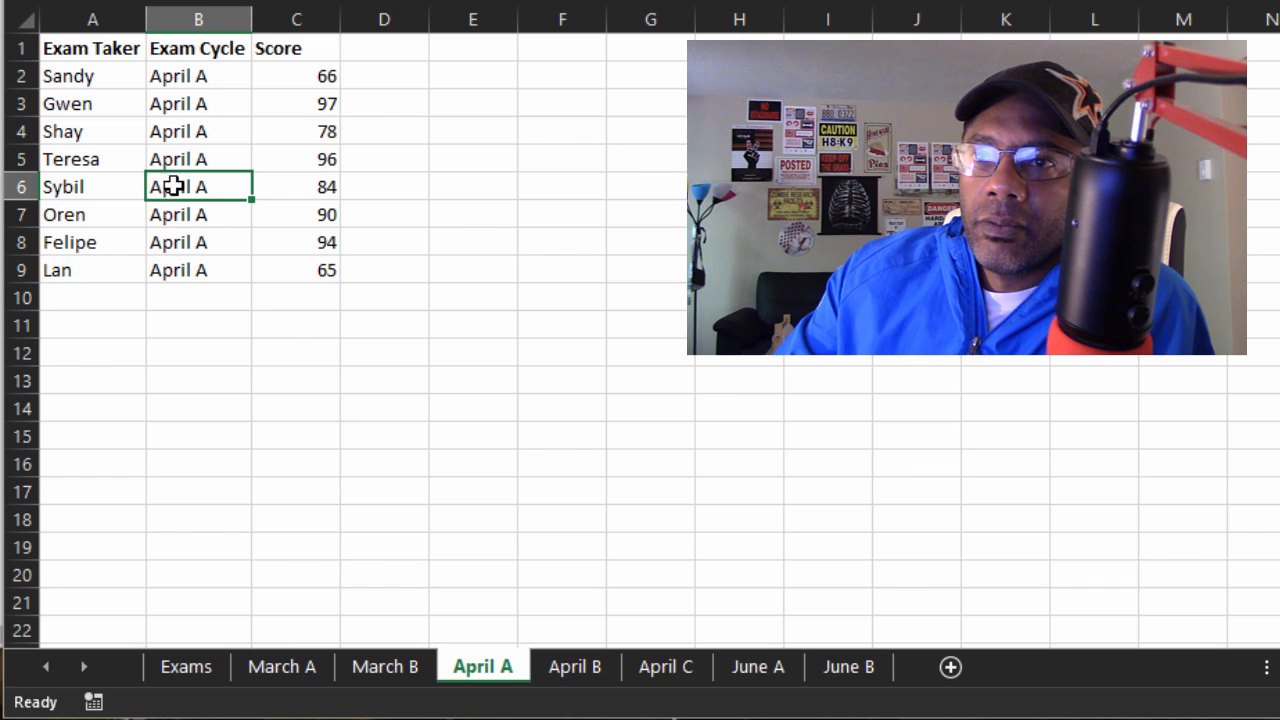
click(117, 106)
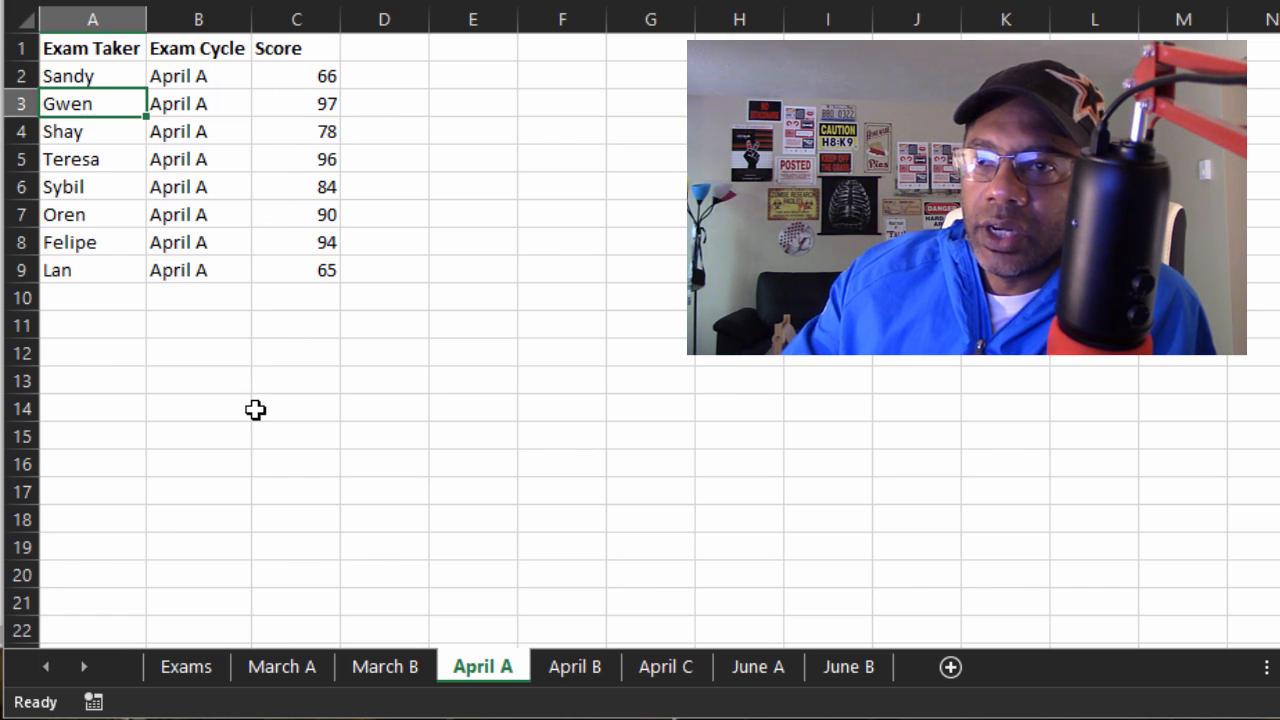
click(283, 76)
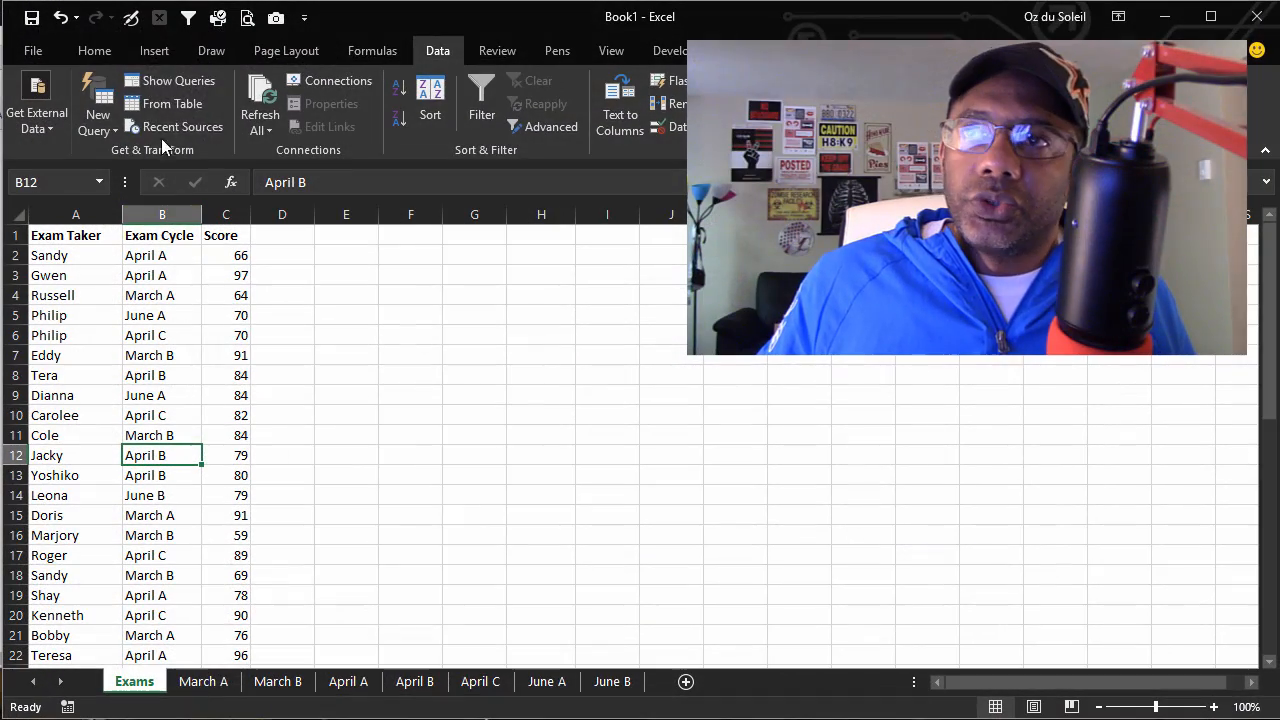
Step: Create a PivotTable on a new worksheet from the Exams data range A1:C48
click(154, 52)
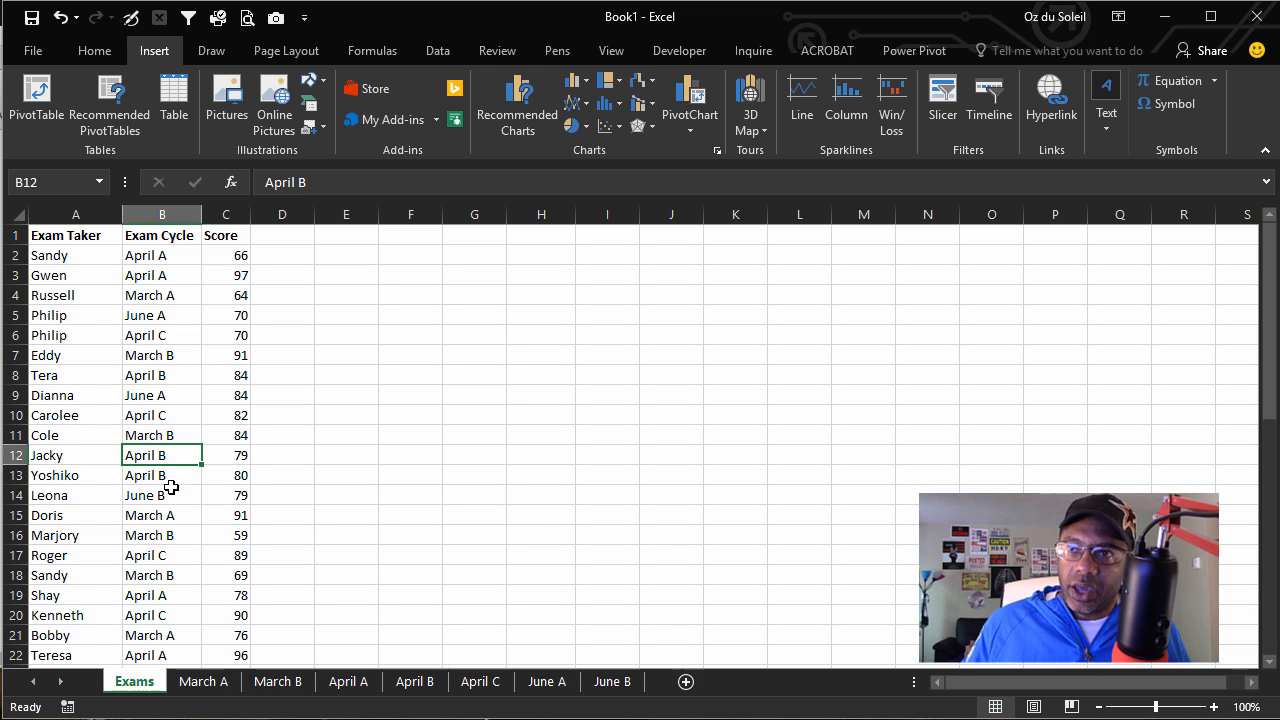
click(36, 95)
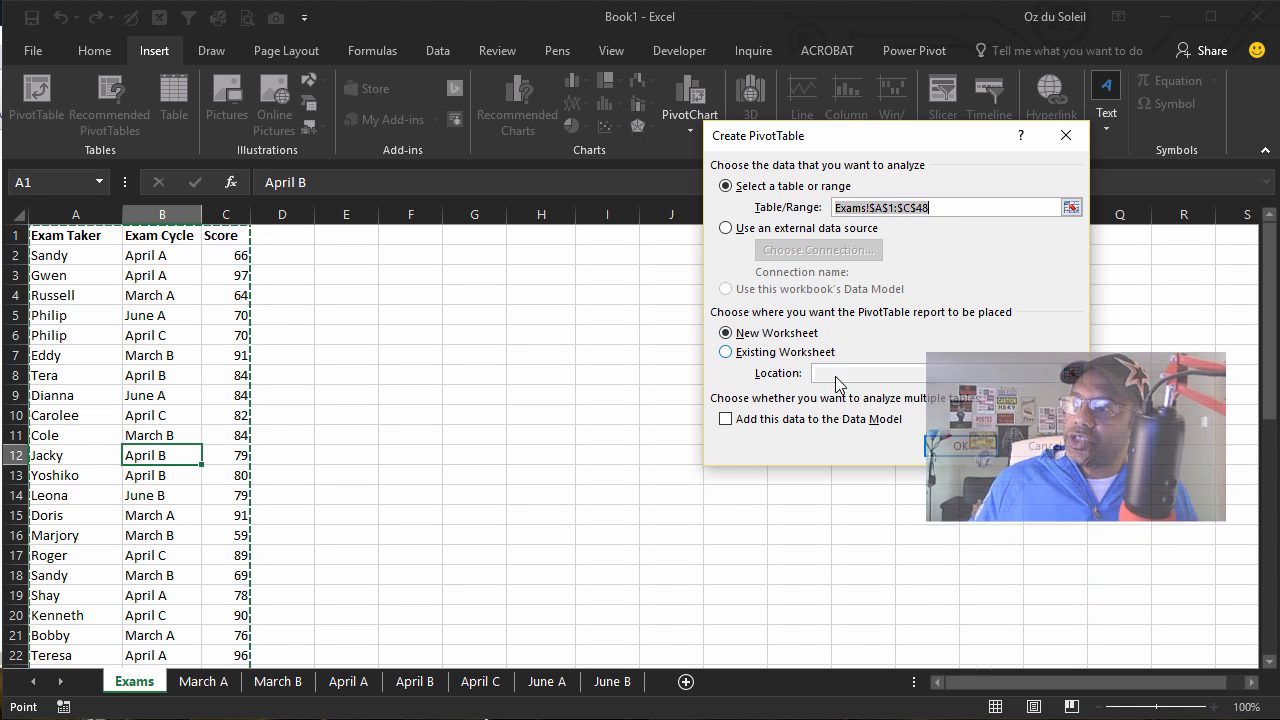
click(949, 448)
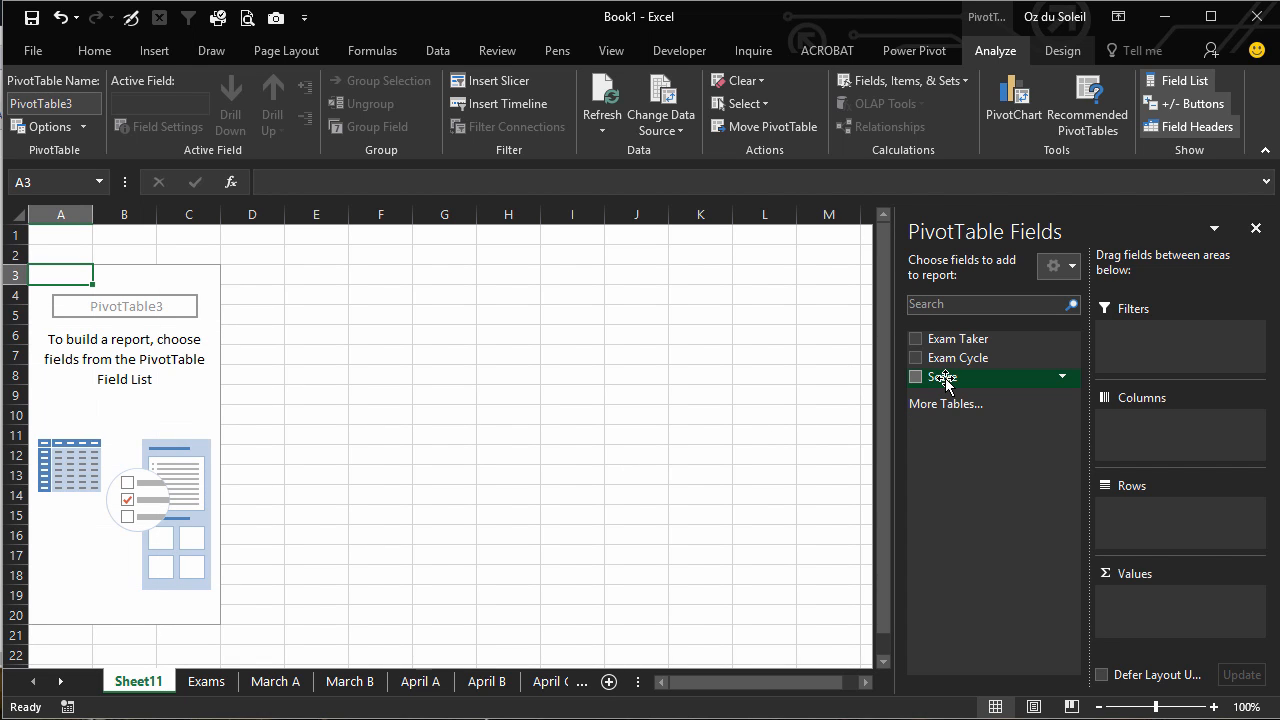
Step: Lay out the PivotTable with Score as the value and Exam Cycle followed by Exam Taker as nested rows
drag(945, 380, 1165, 620)
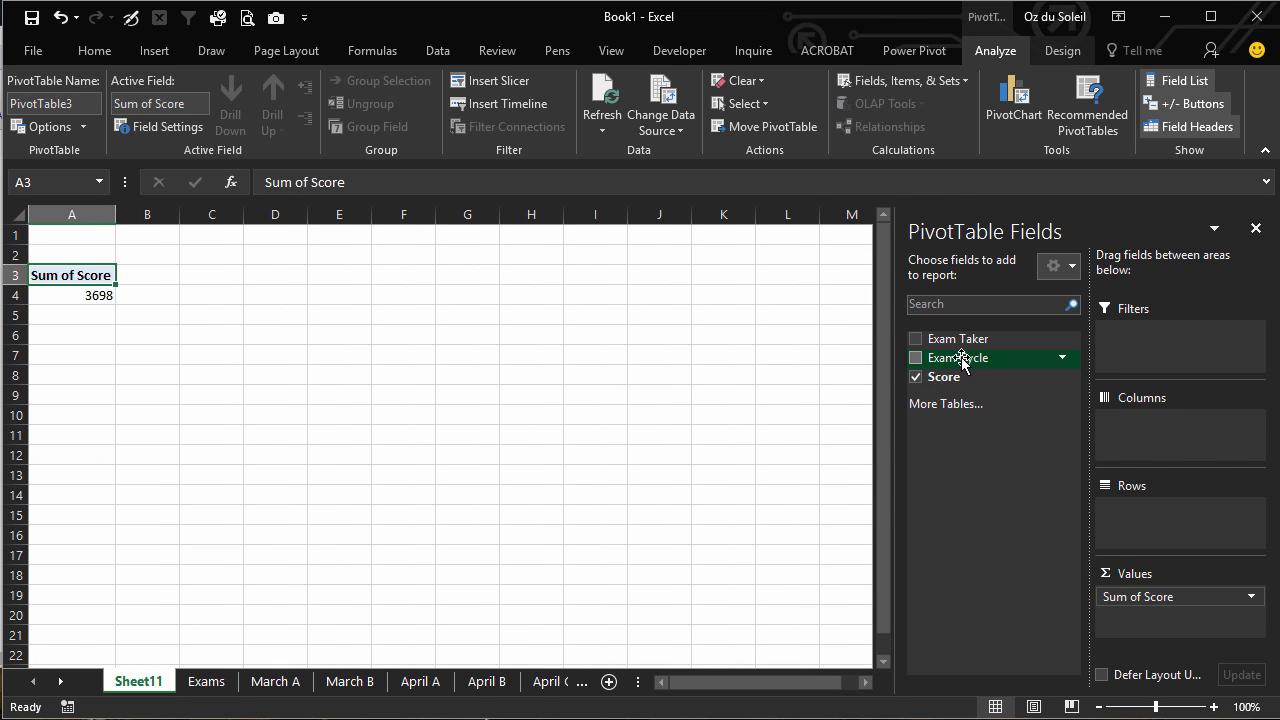
drag(962, 362, 1113, 528)
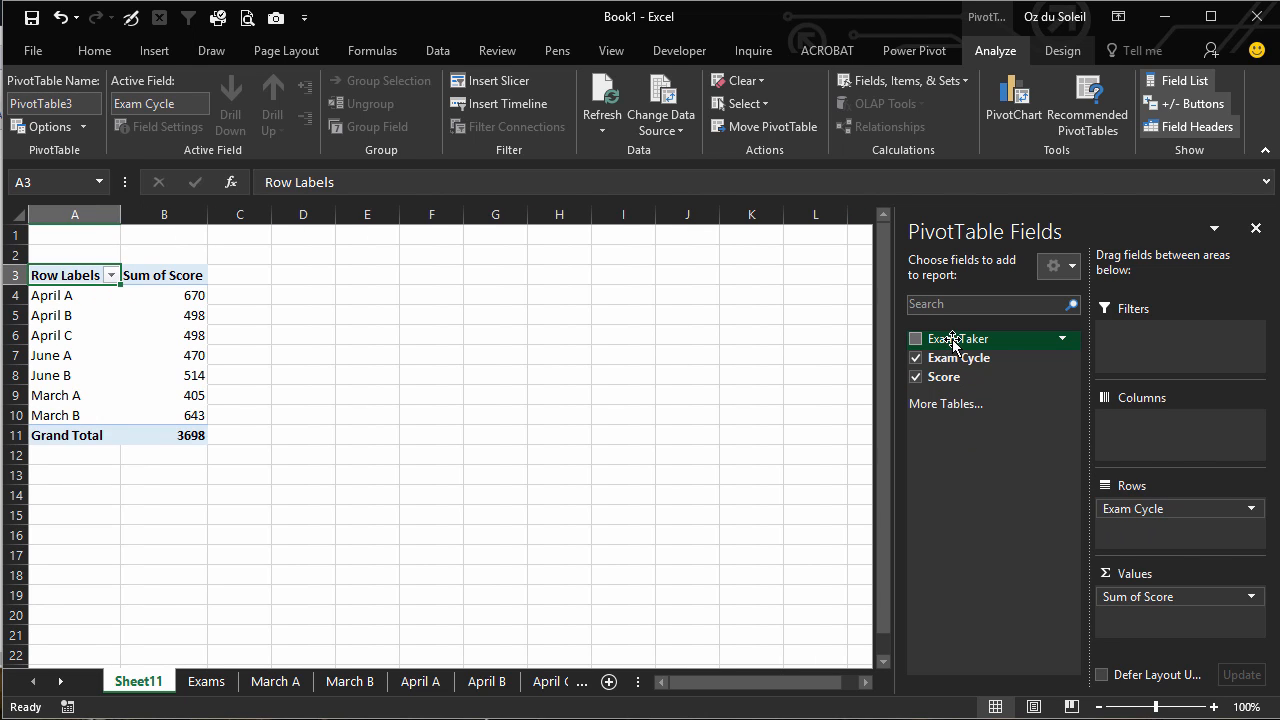
drag(958, 345, 1134, 526)
scroll(166, 563, down, 4)
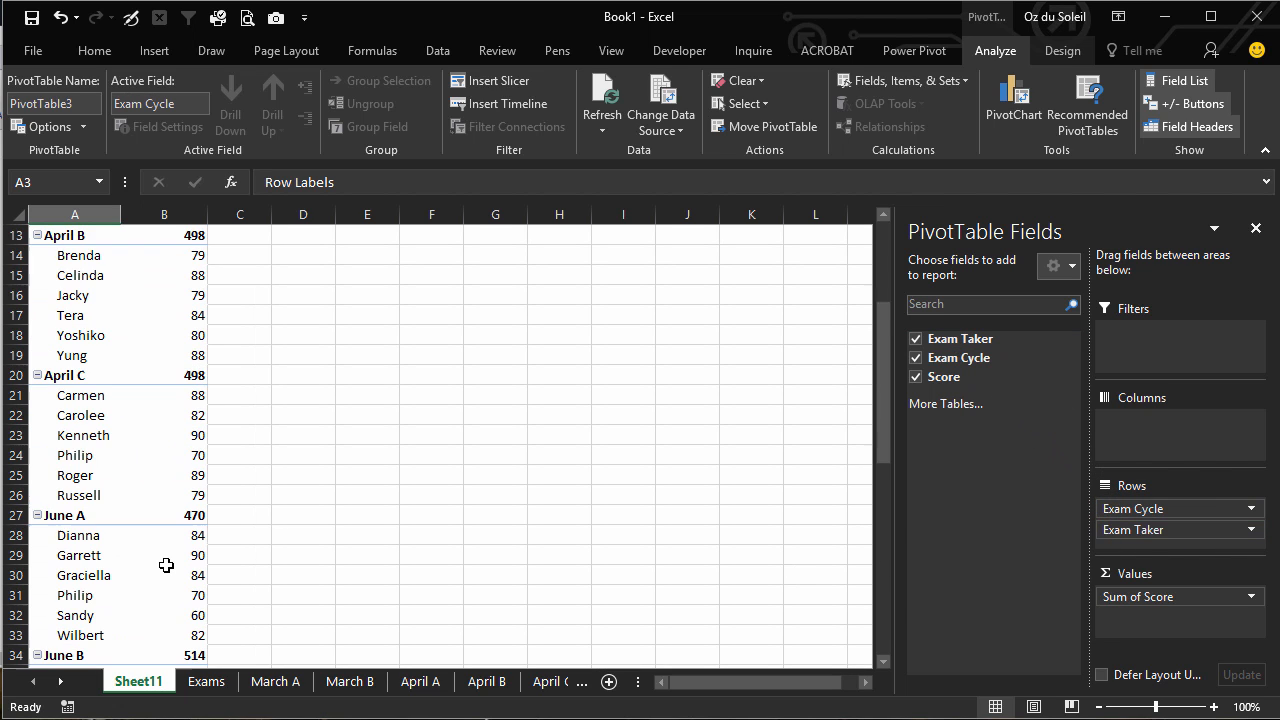
scroll(166, 563, up, 4)
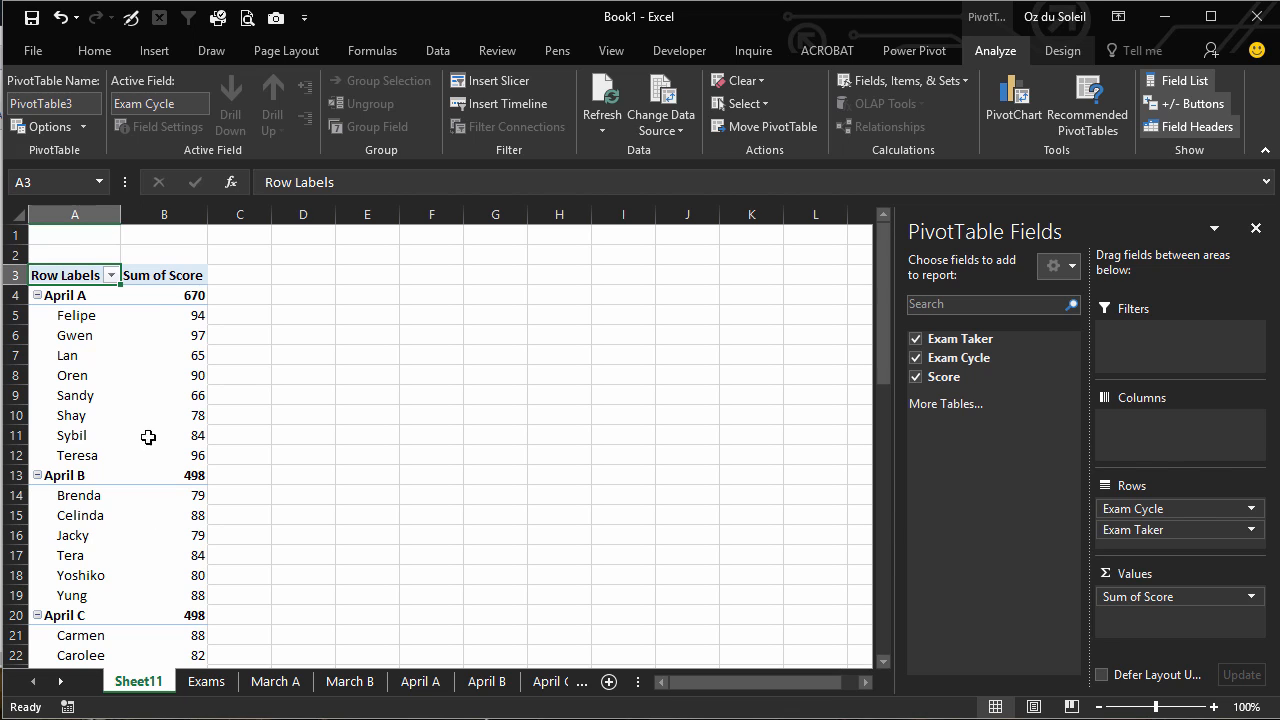
Step: Change the PivotTable's Score summary to Average and review the averages for every exam cycle
click(159, 282)
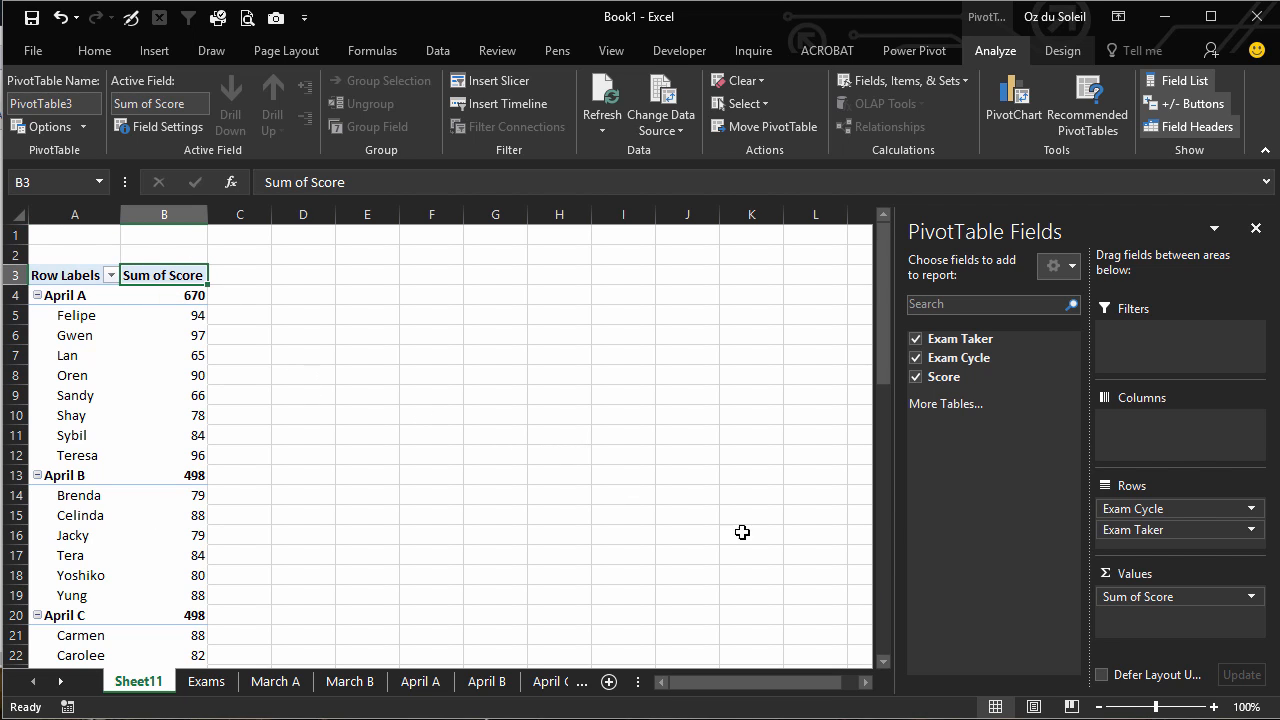
click(1251, 597)
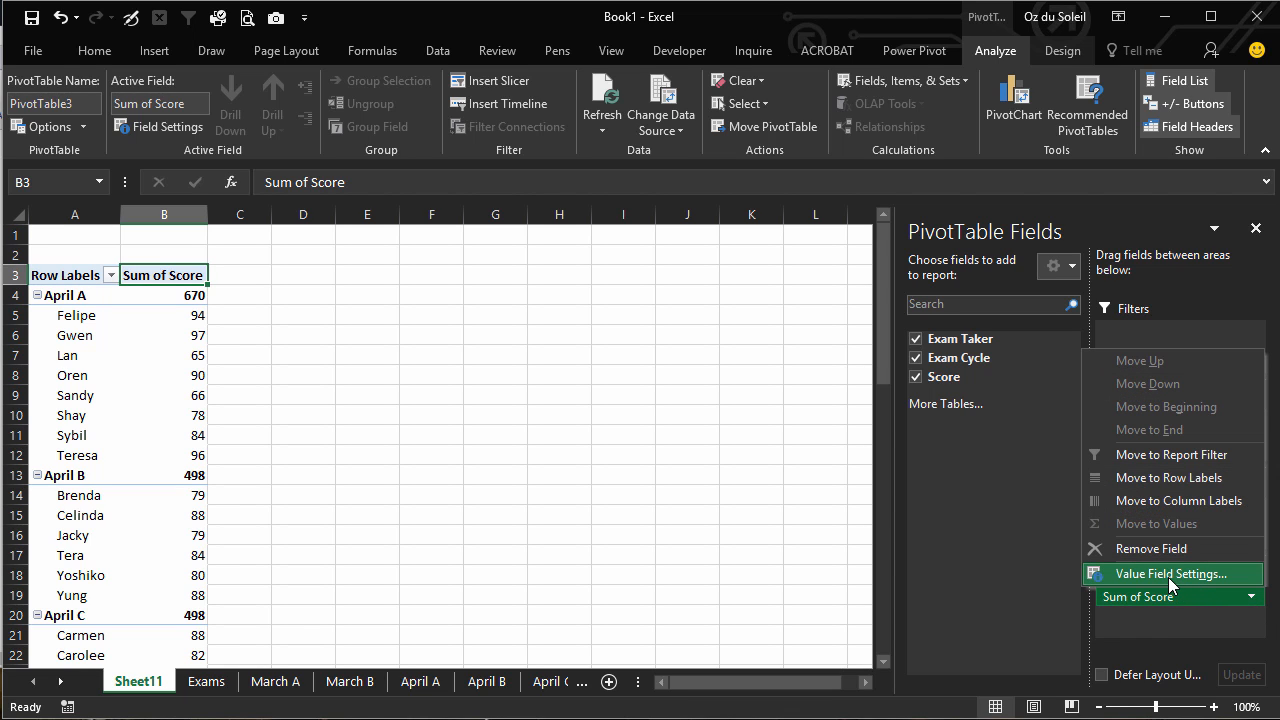
click(1168, 574)
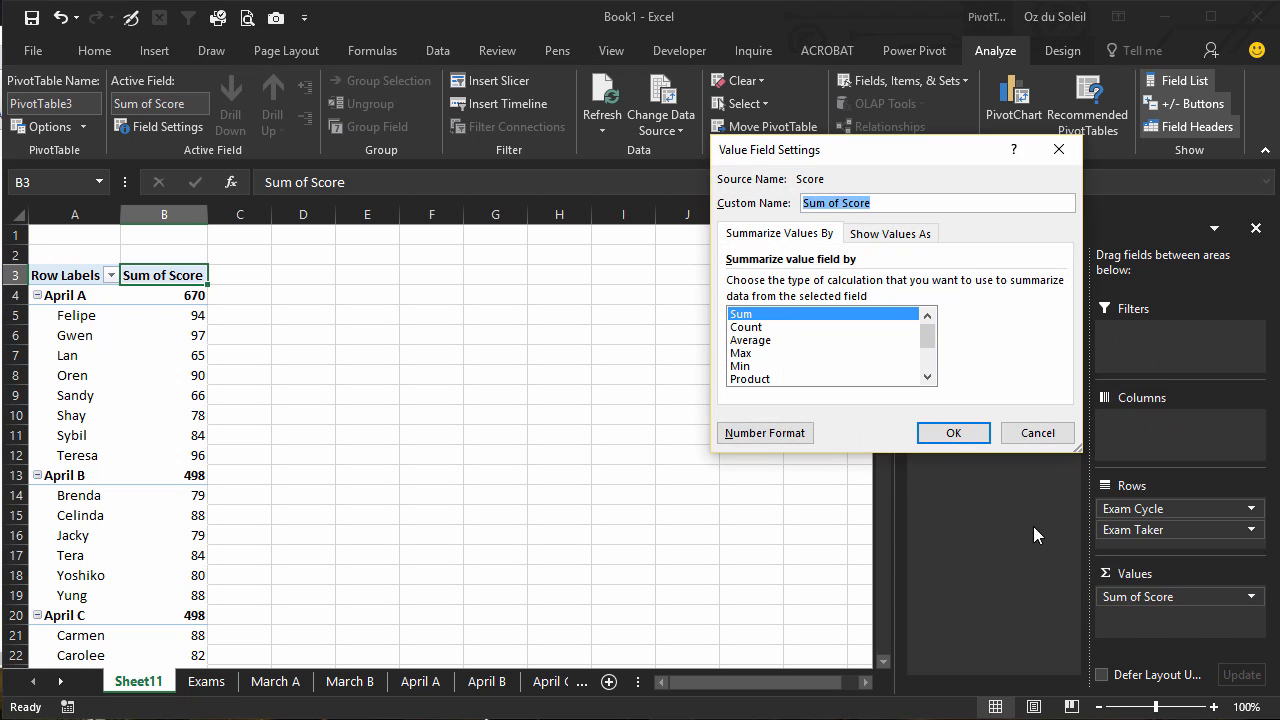
click(755, 341)
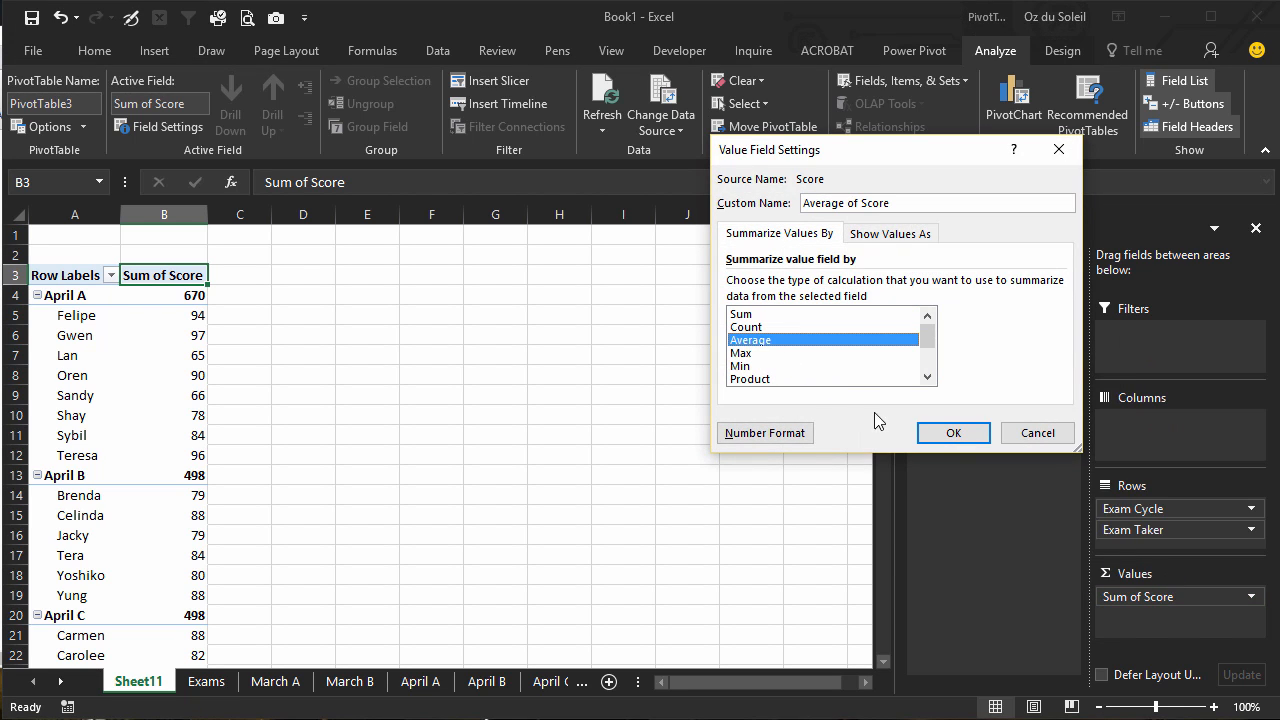
click(951, 432)
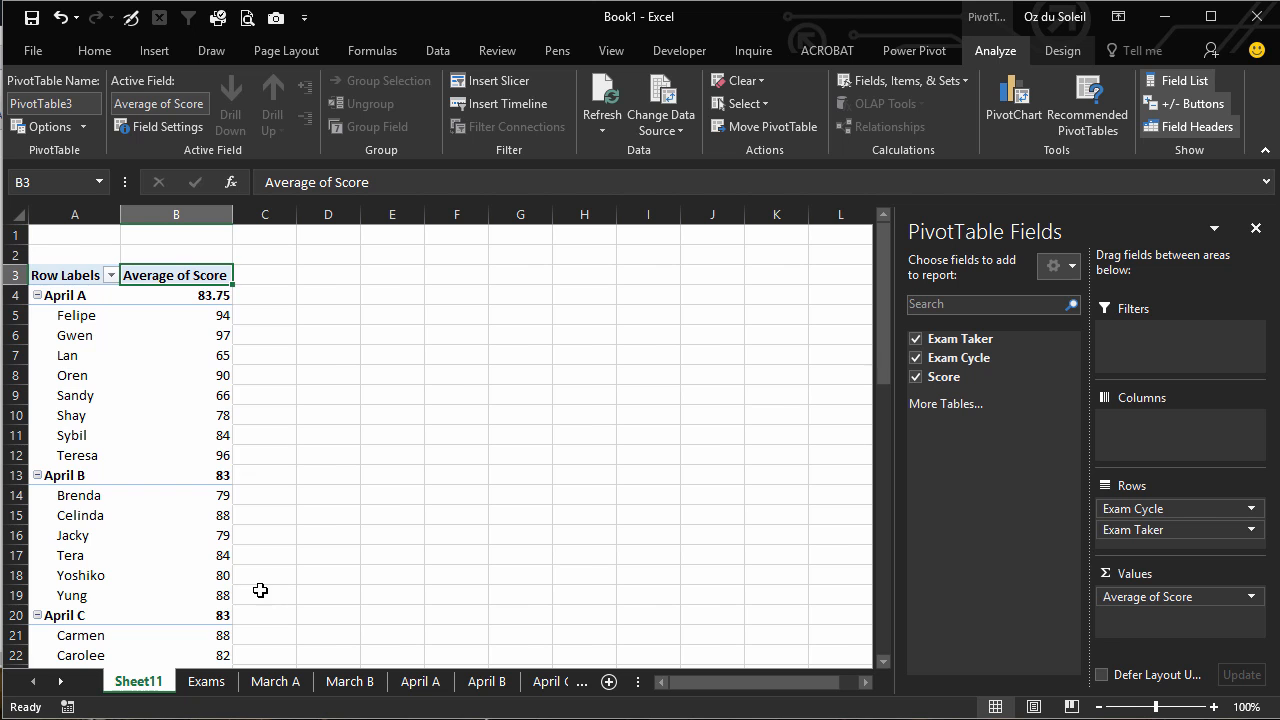
scroll(260, 590, down, 4)
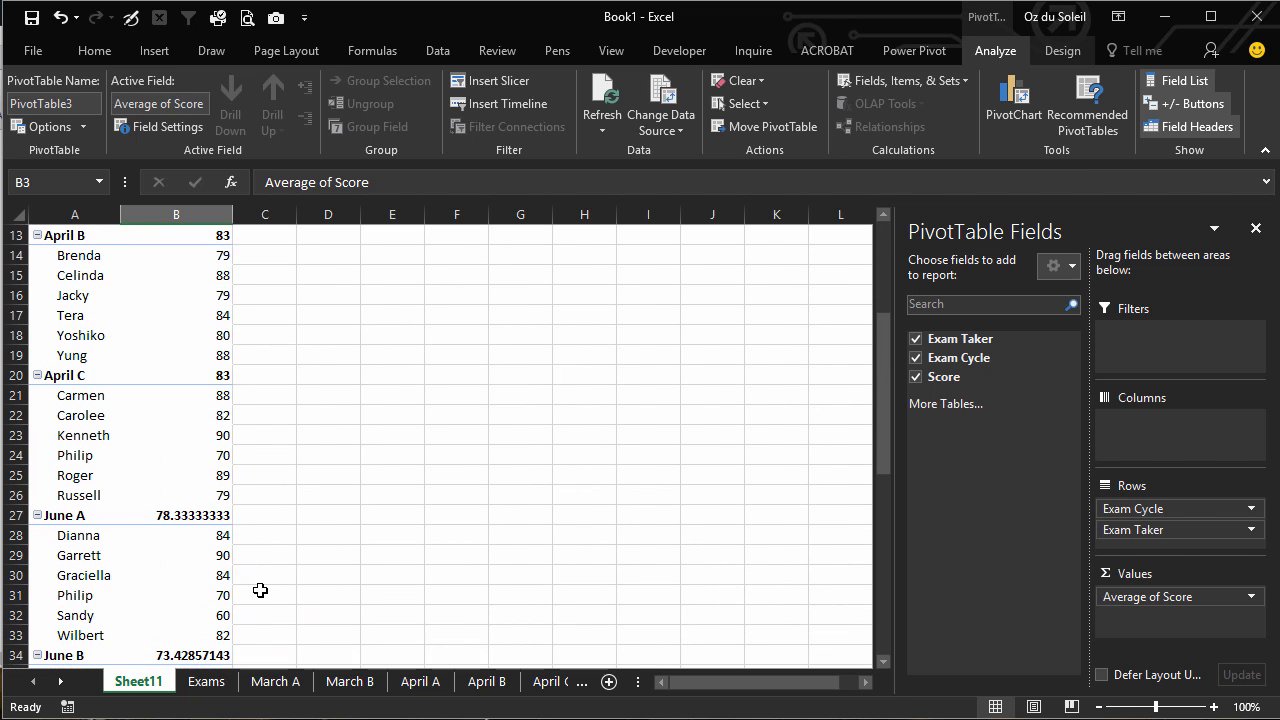
scroll(260, 590, down, 5)
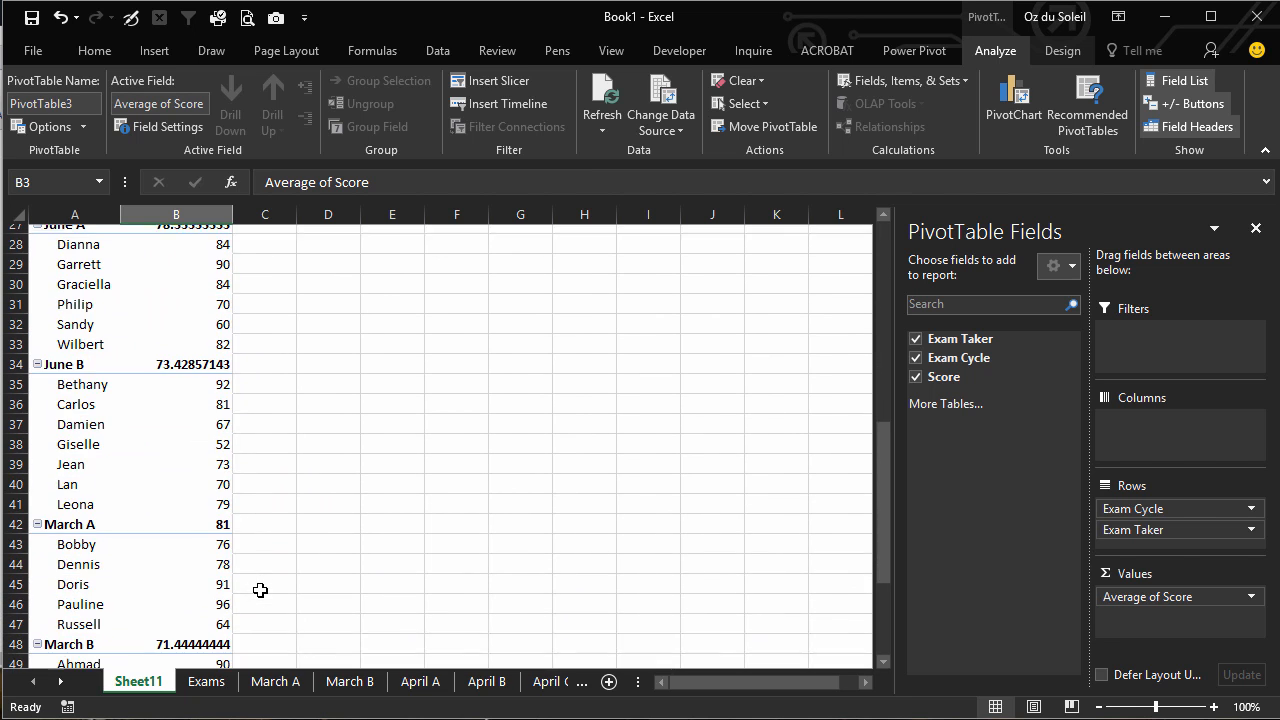
scroll(260, 590, down, 5)
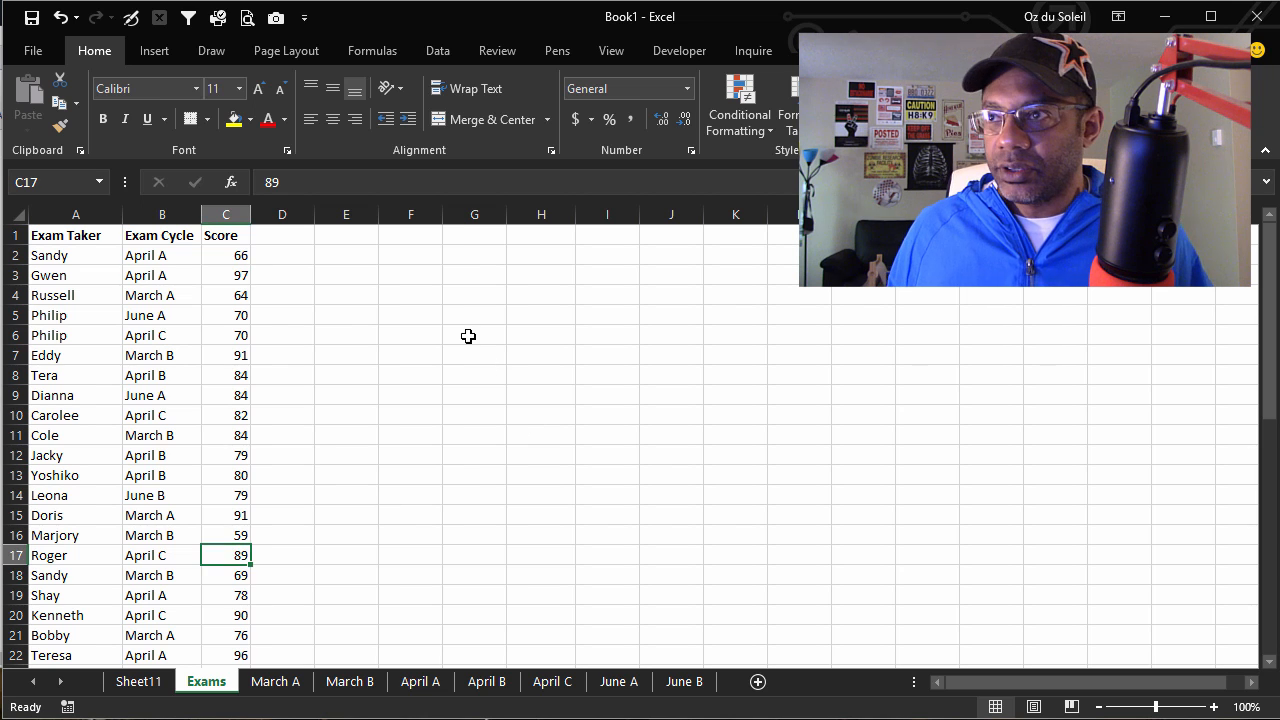
Step: Enter the label Passing in G1 of the Exams sheet and the passing score 75 in H1
click(464, 233)
text(P)
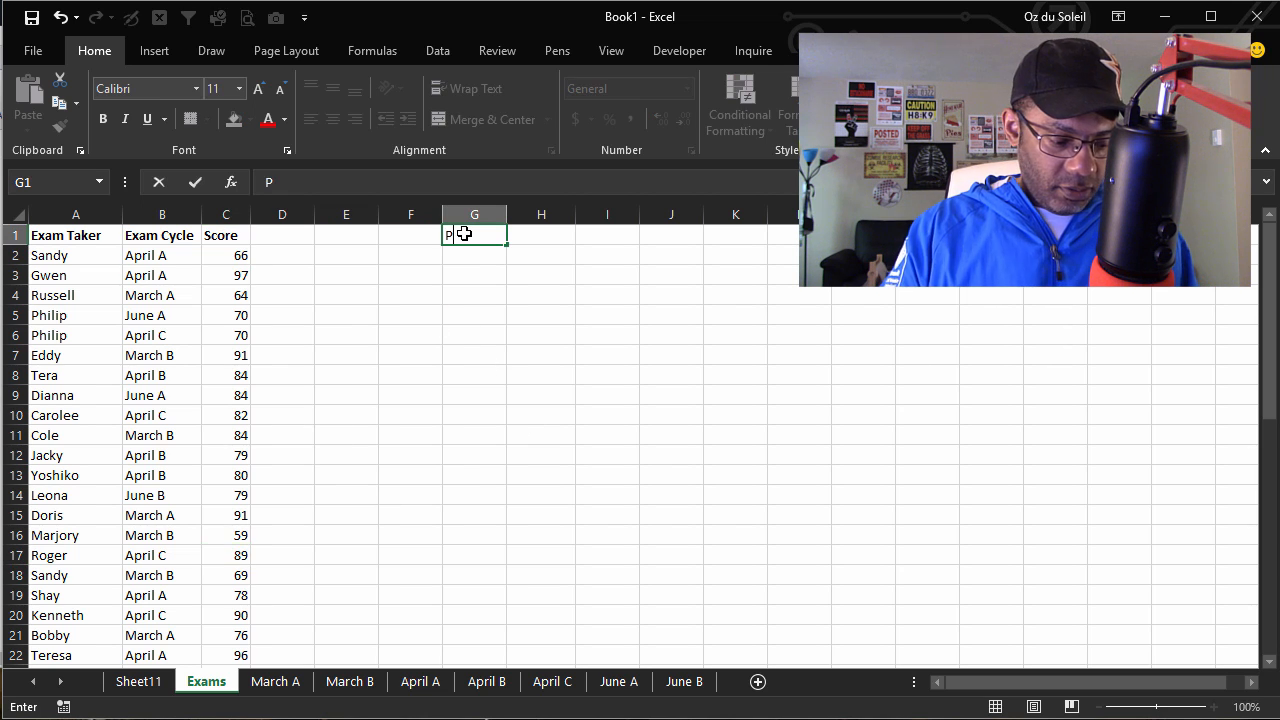
text(assing)
key(Tab)
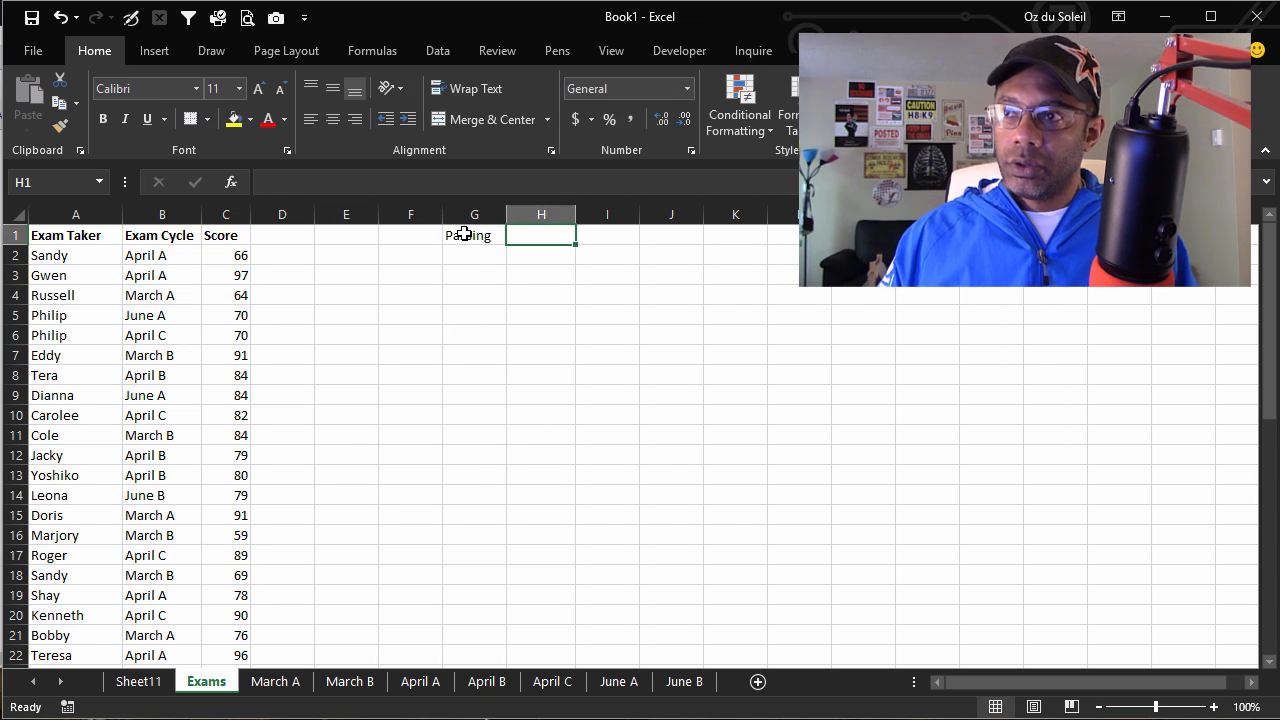
text(75)
key(Return)
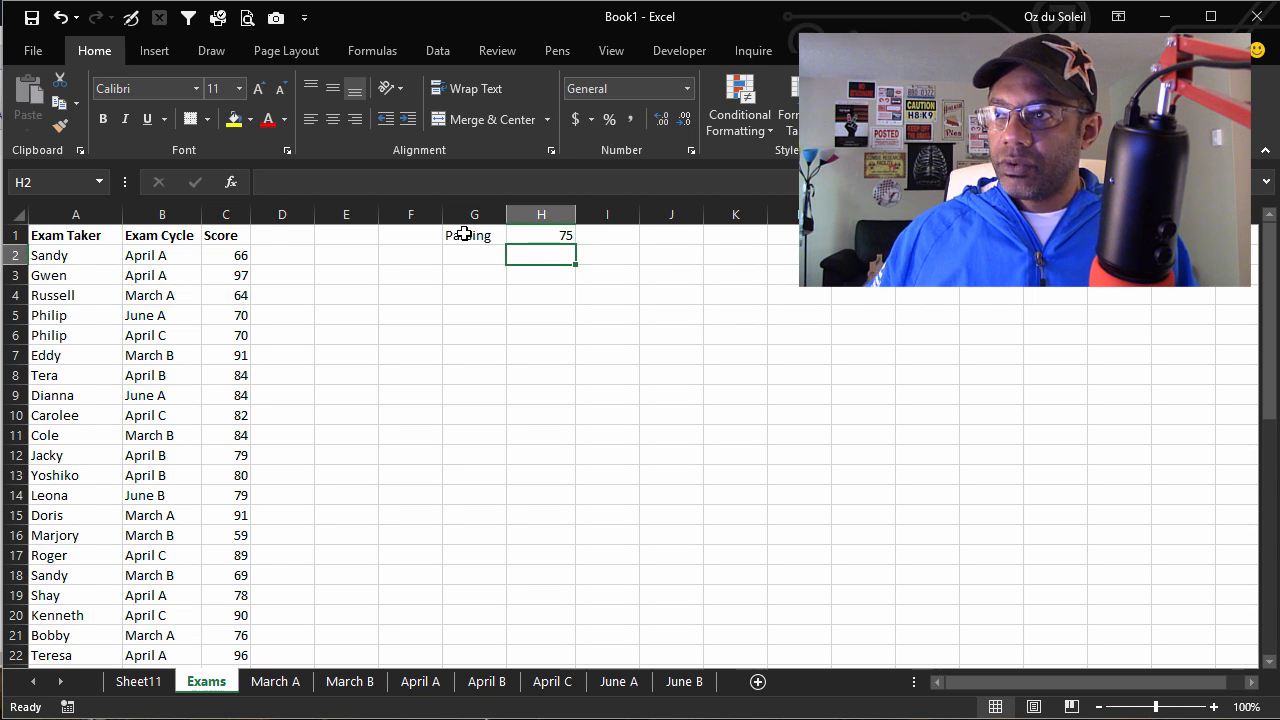
Step: Add the column header P/F in D1, next to the Score column
click(268, 236)
text(P)
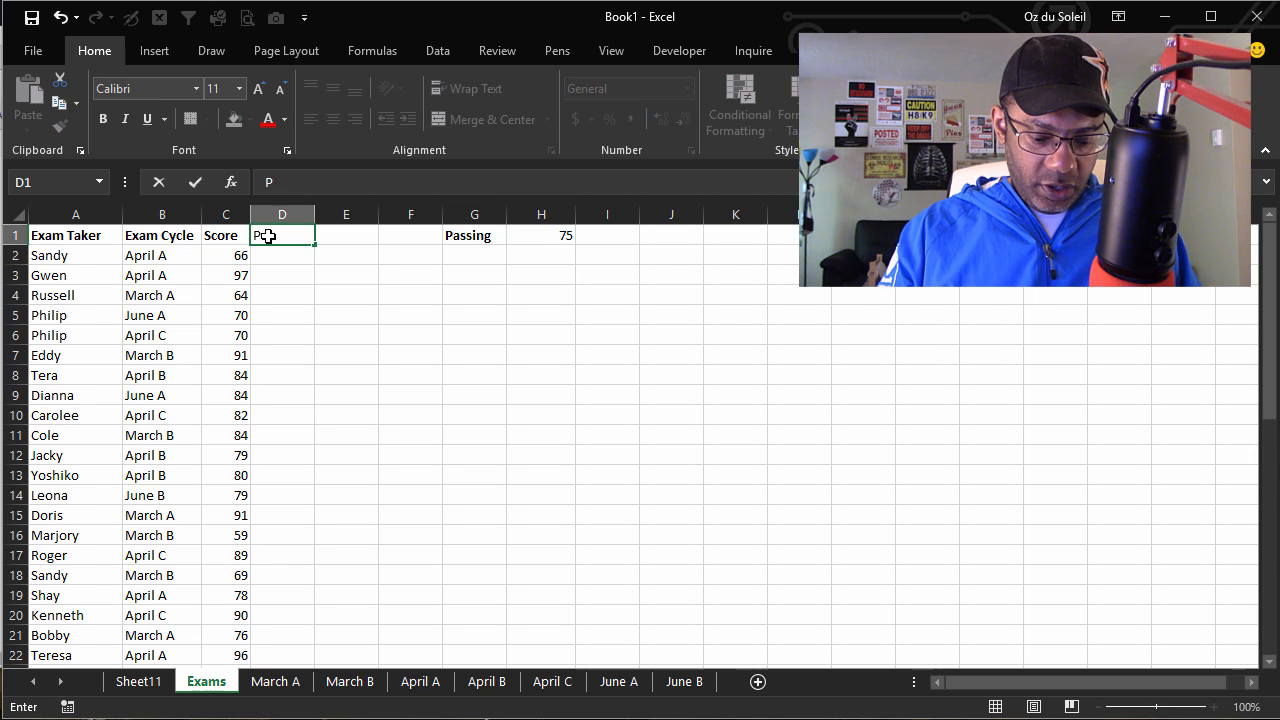
text(/F)
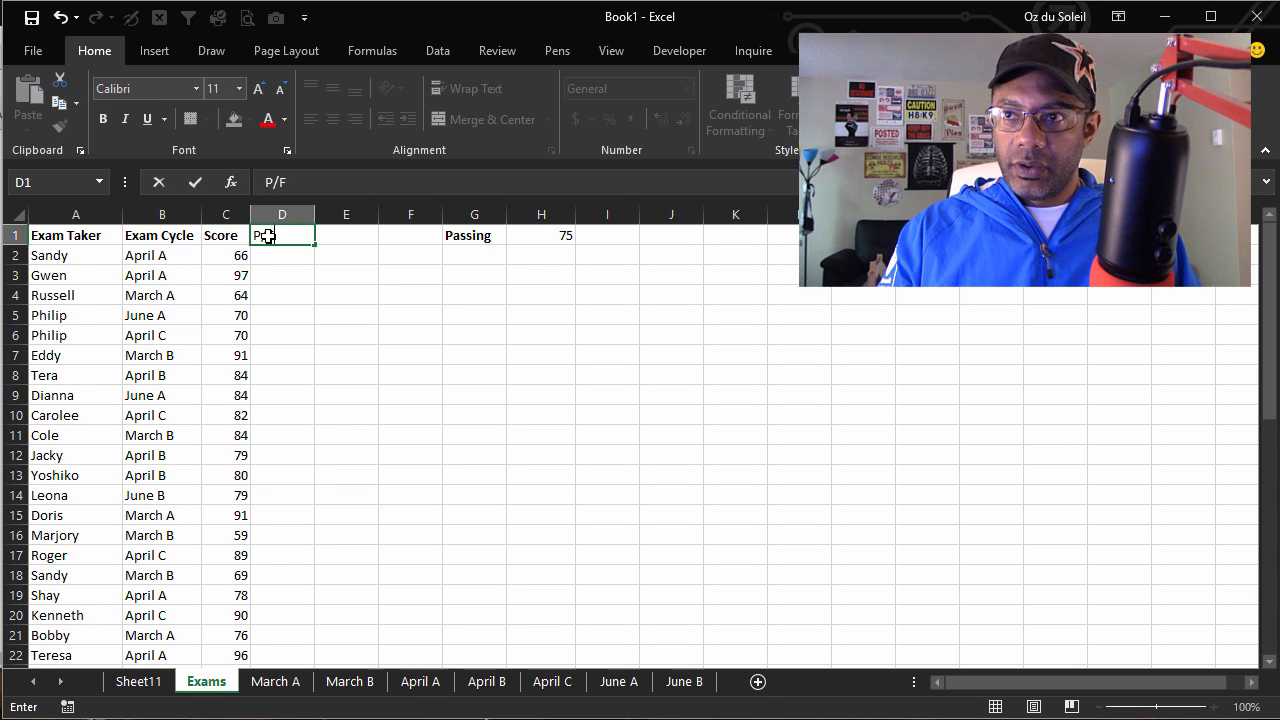
key(Return)
Step: Enter the formula =IF(C2>=$H$1,"P","F") in D2, with an absolute reference to the passing score
text(=i)
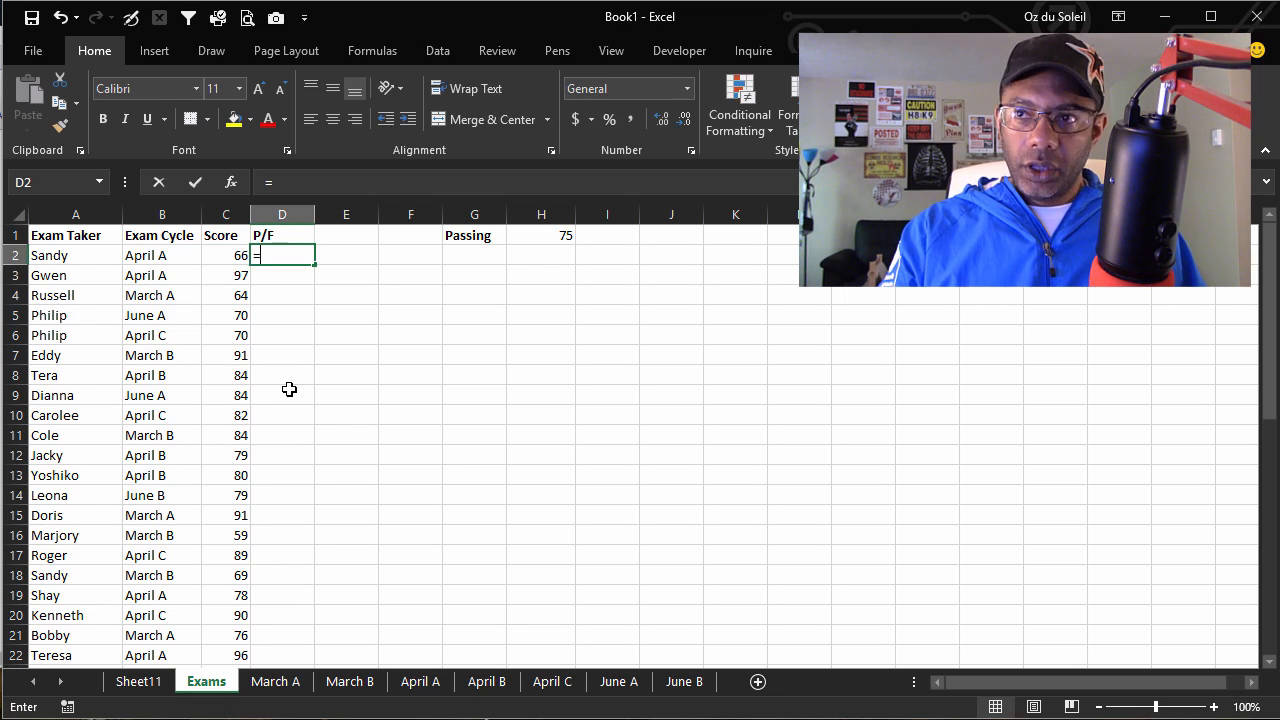
text(f()
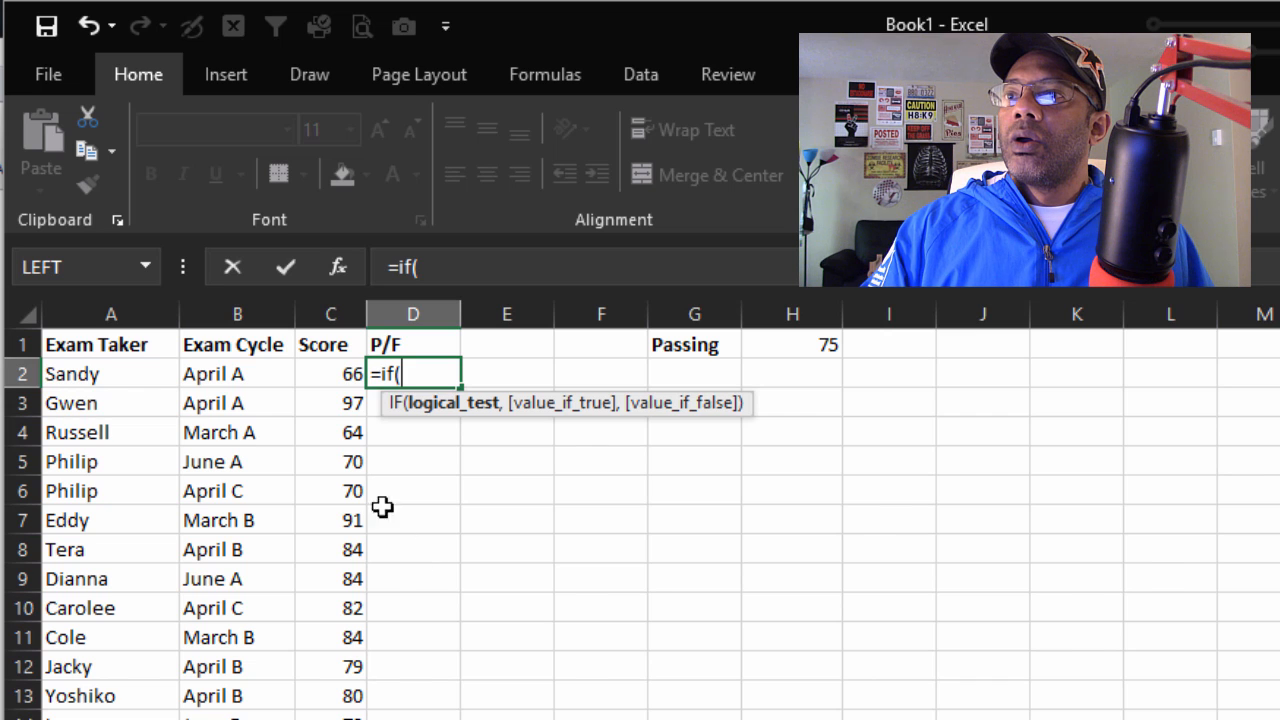
click(328, 374)
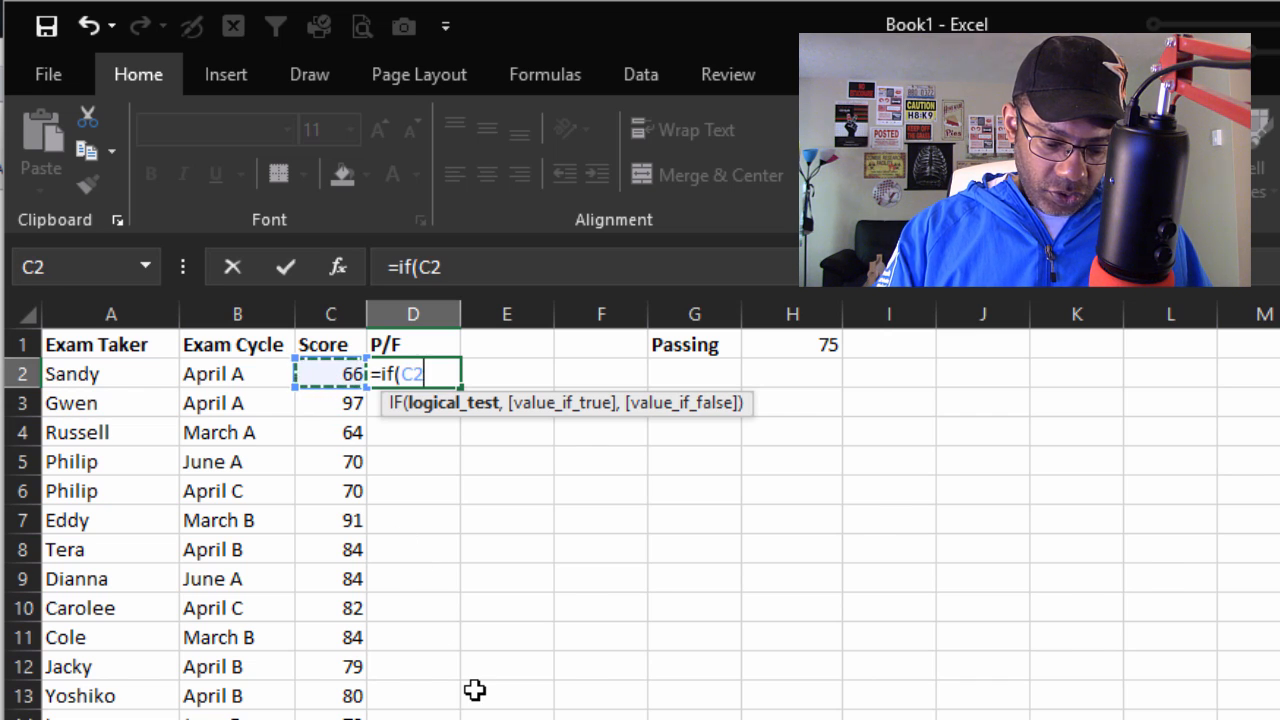
text(>)
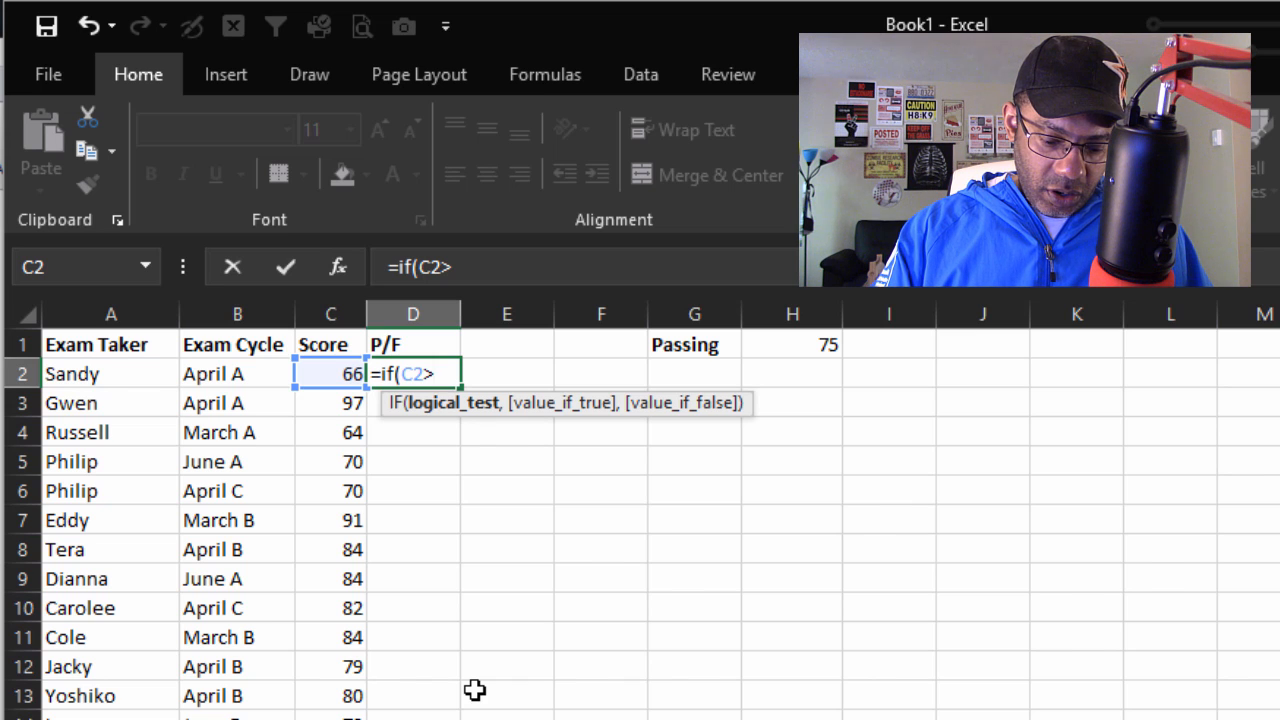
text(=)
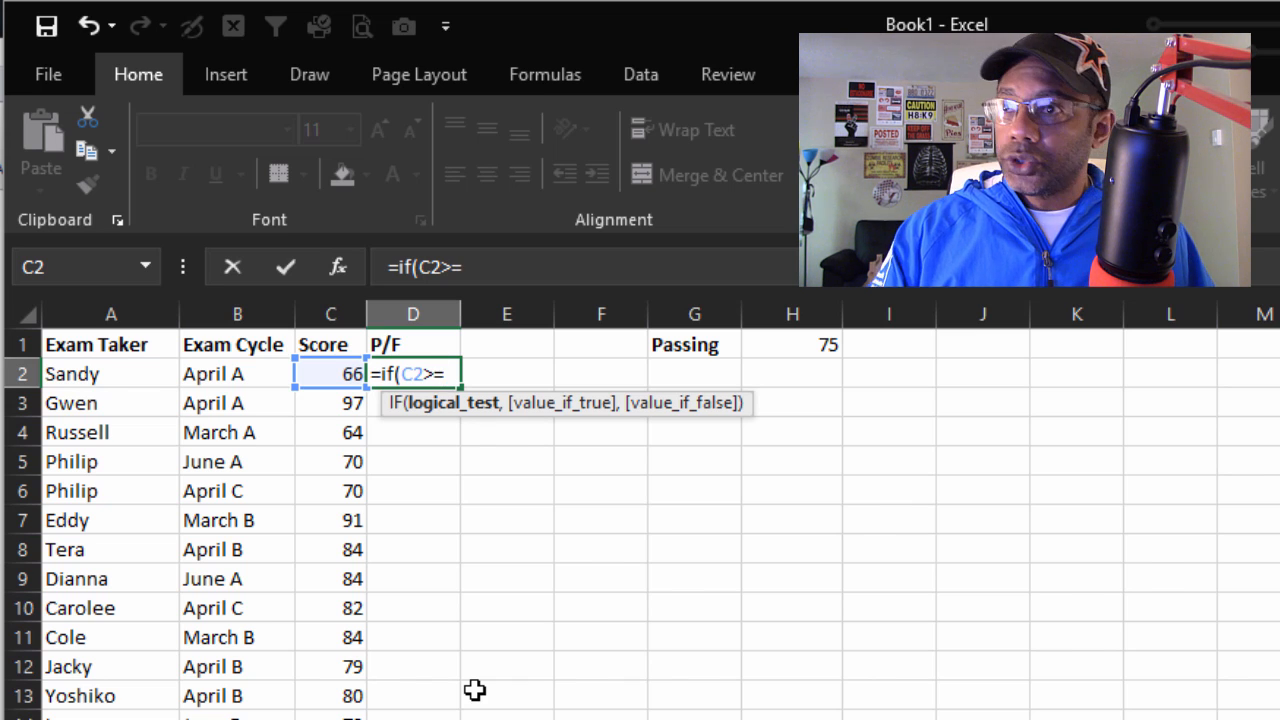
click(779, 345)
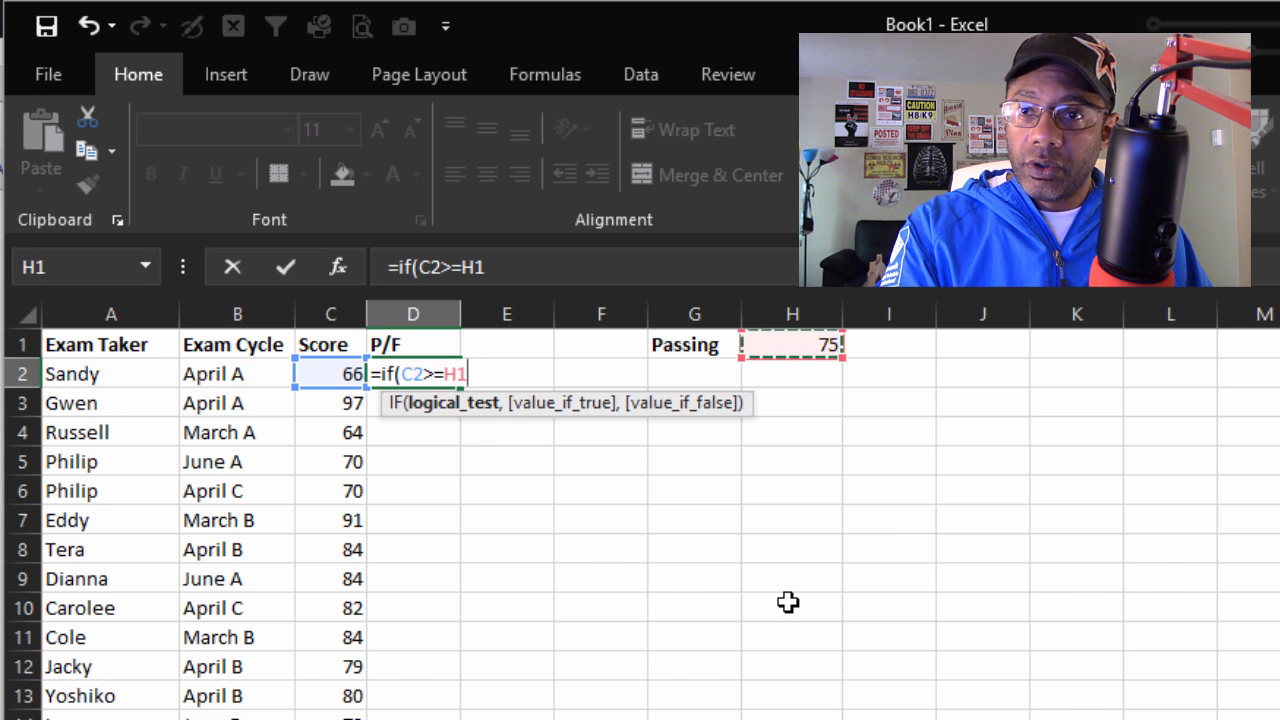
key(F4)
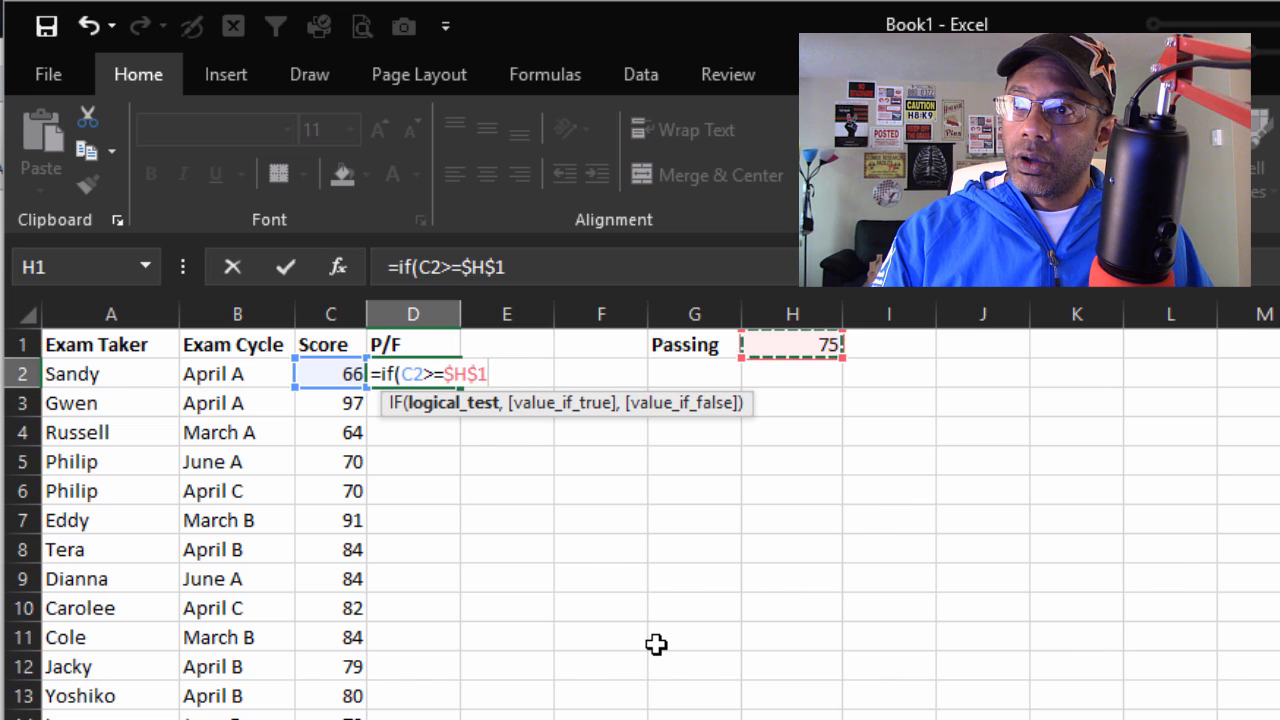
text(,"P)
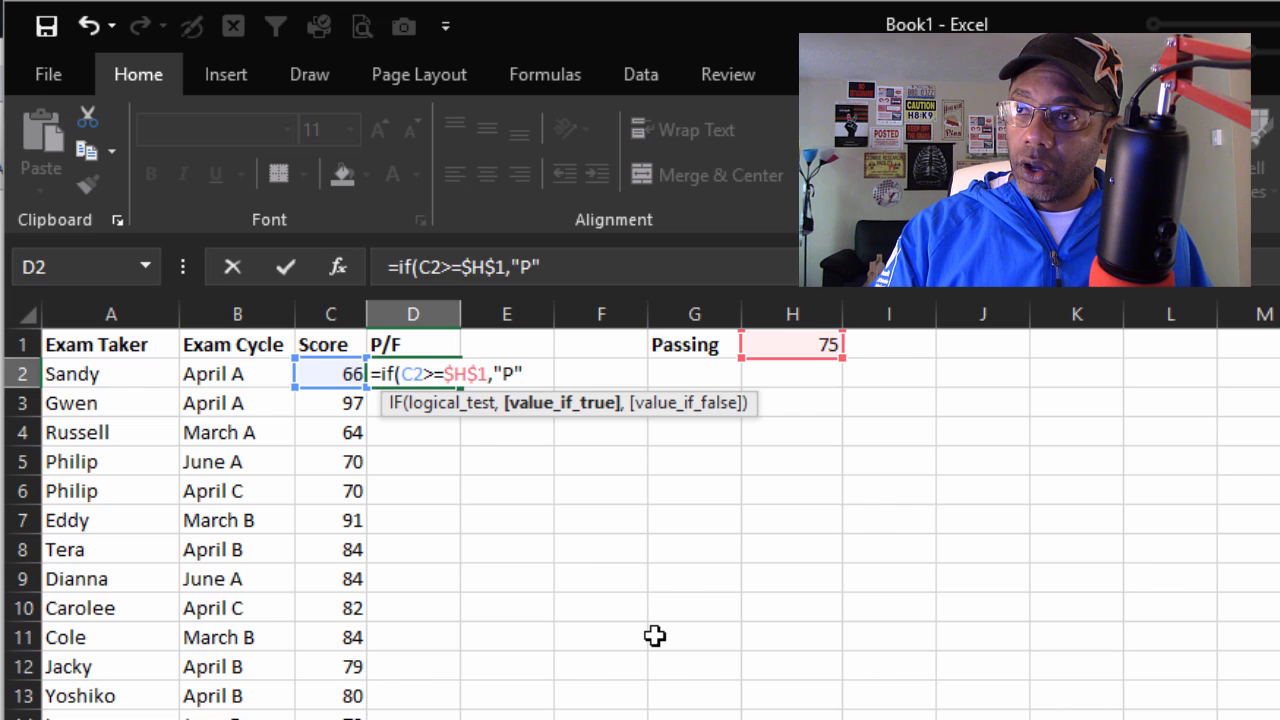
text(,)
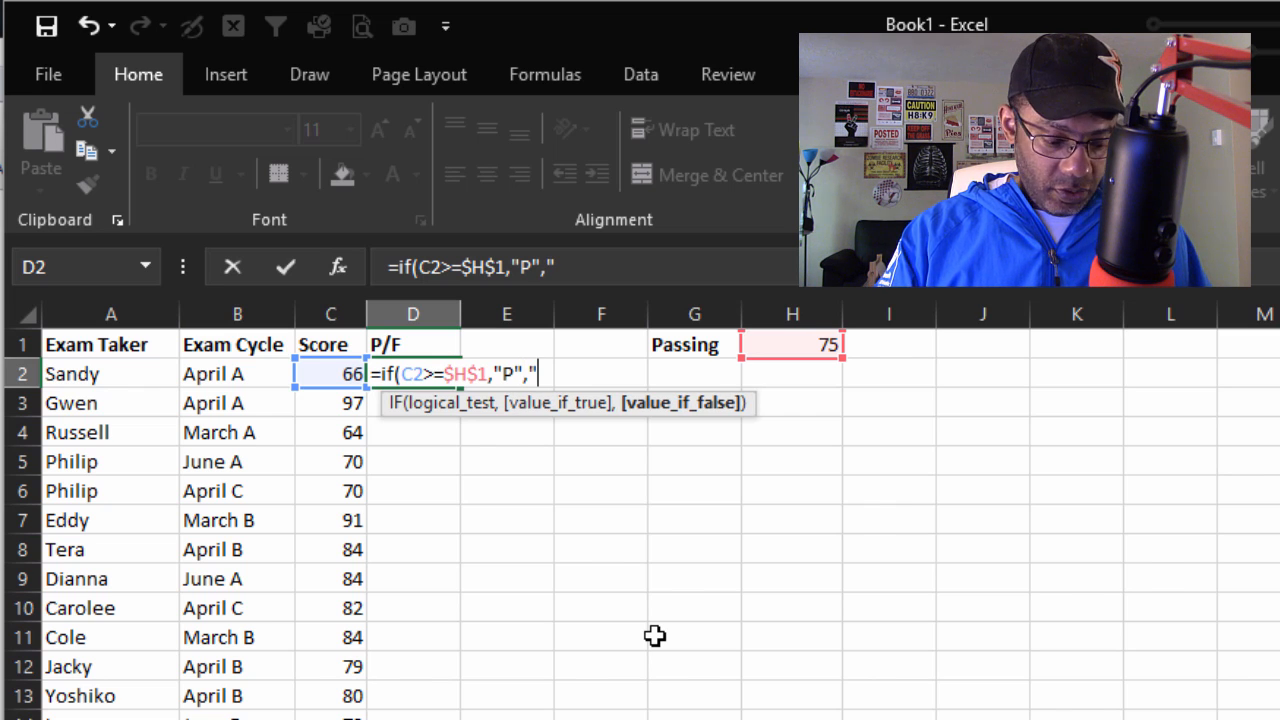
text("F")
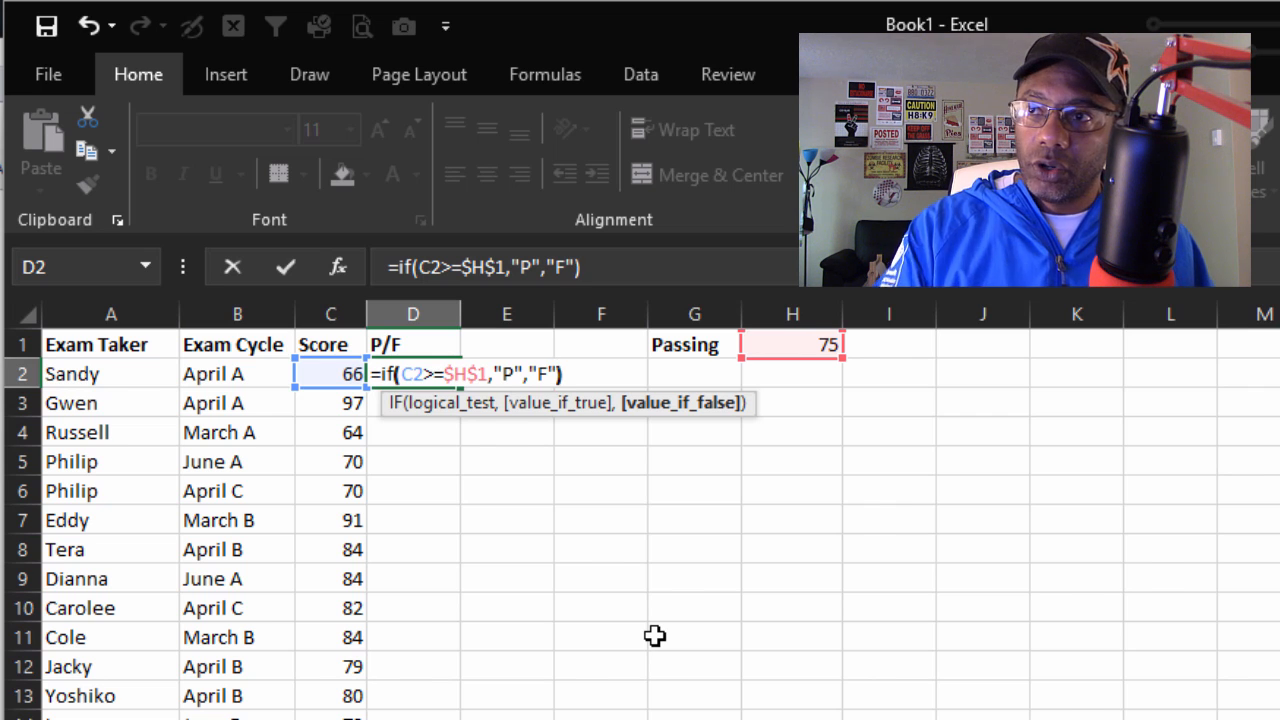
key(Return)
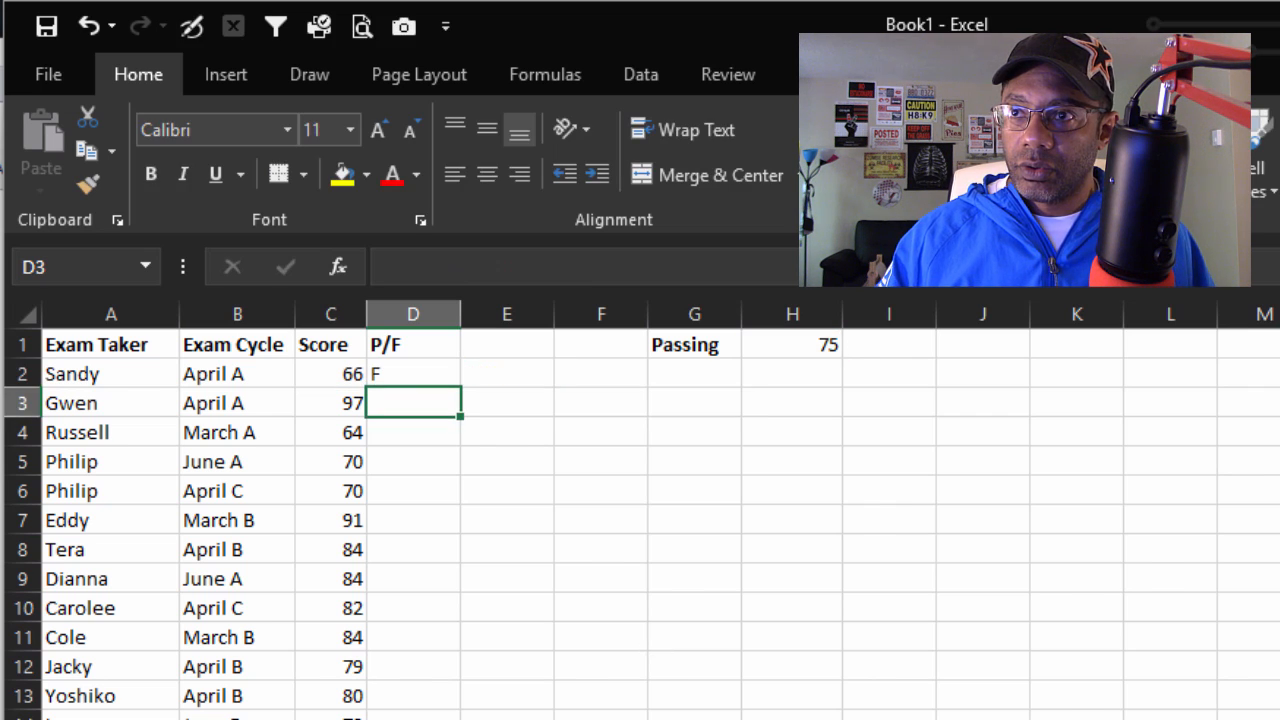
Step: Fill the D2 formula down the P/F column for all exam takers and check a copied formula in D13
click(380, 374)
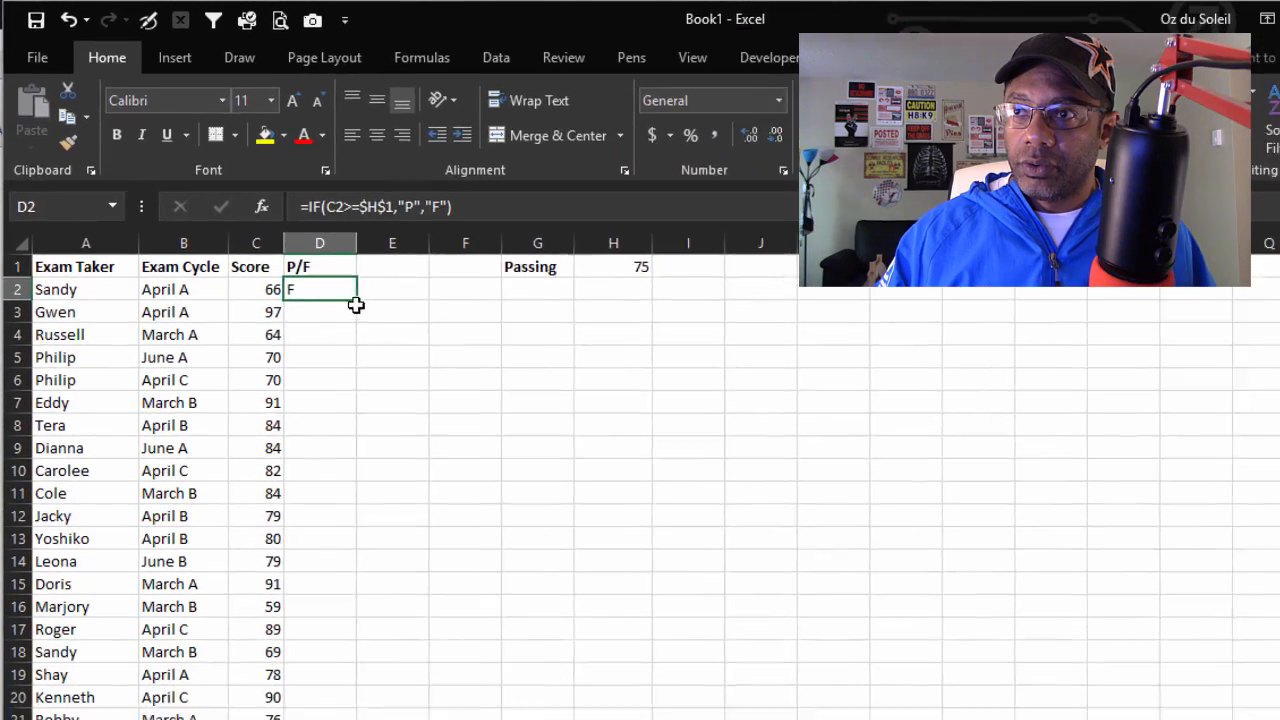
double_click(326, 277)
click(291, 490)
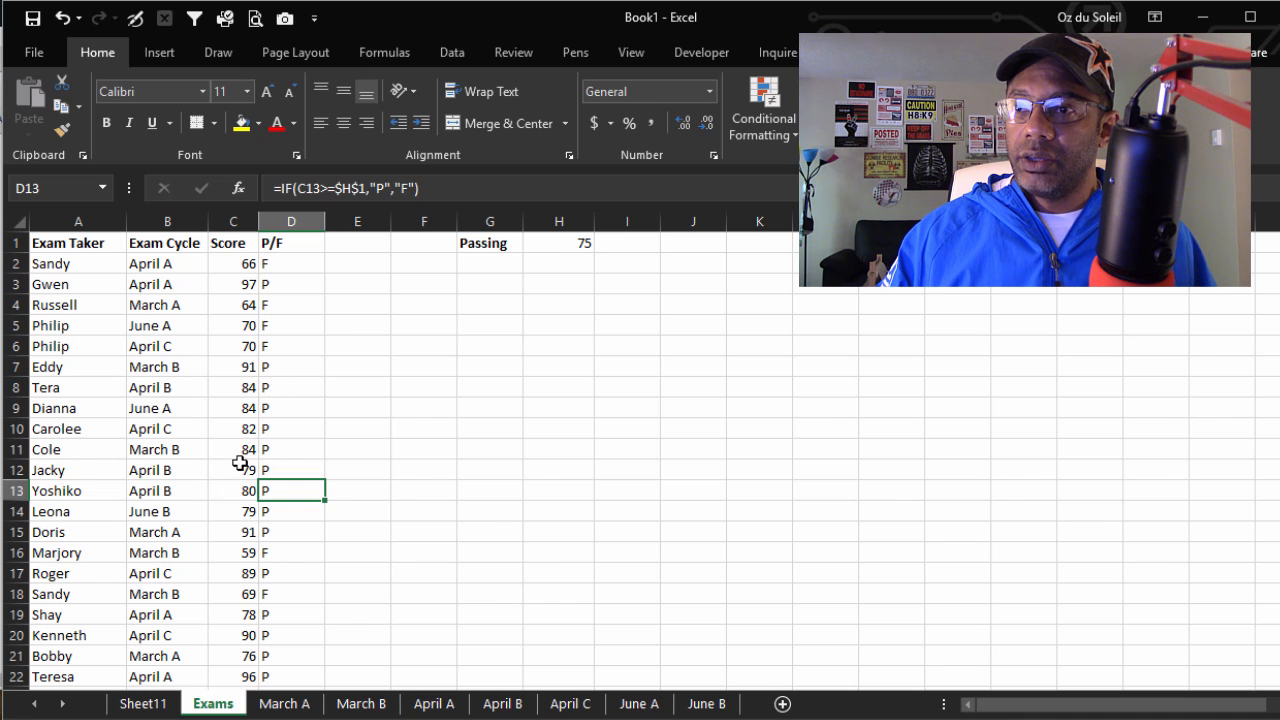
Step: Change the data source of the PivotTable on Sheet11 to Exams!$A$1:$D$48 to include the P/F column
click(290, 385)
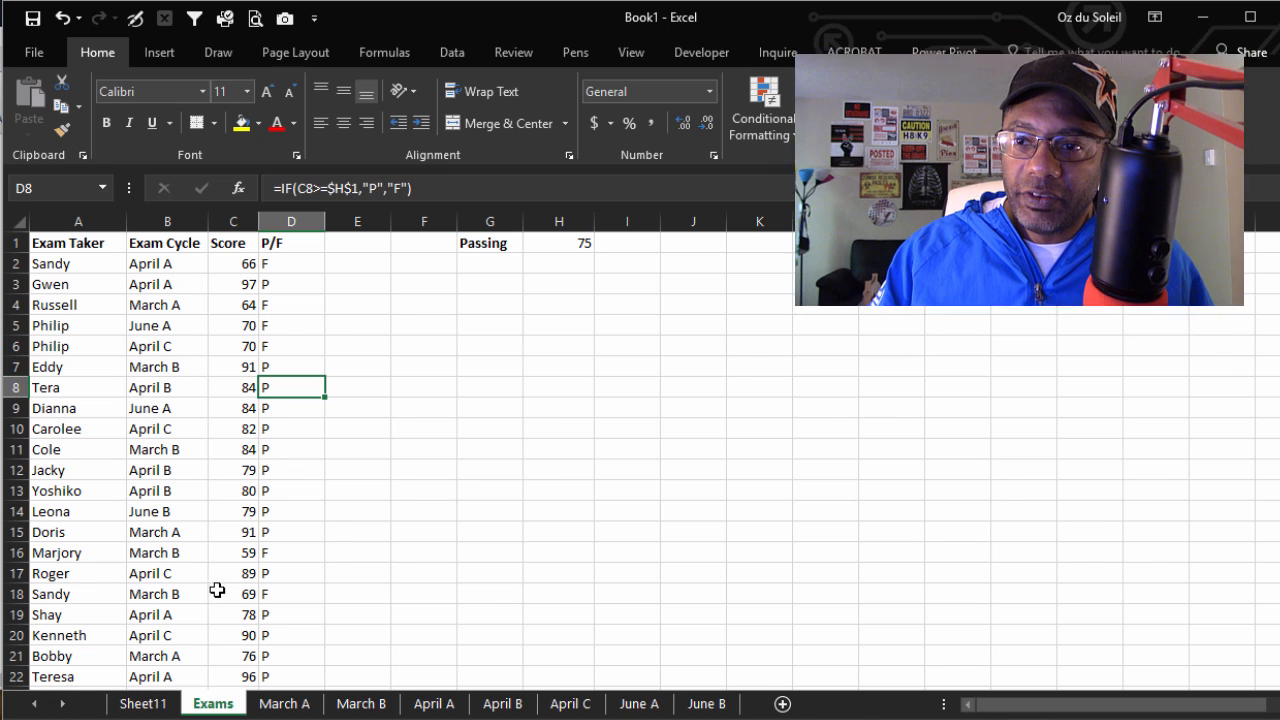
click(140, 702)
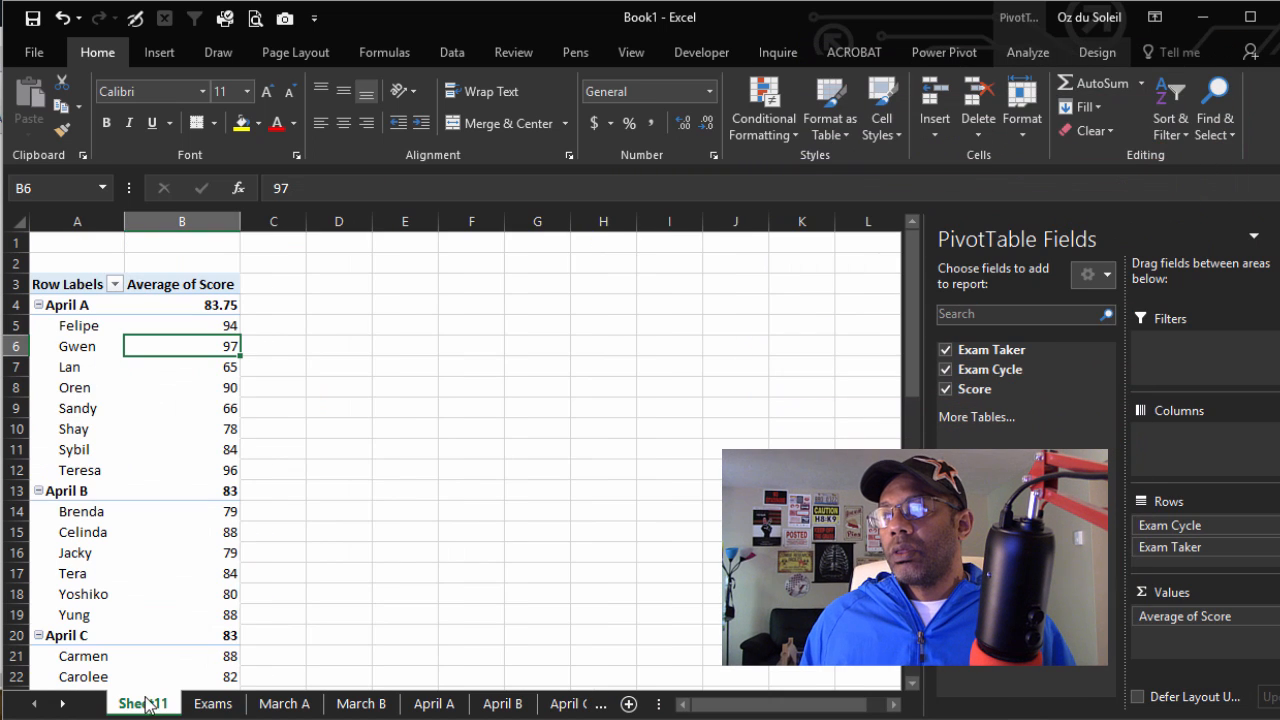
click(150, 470)
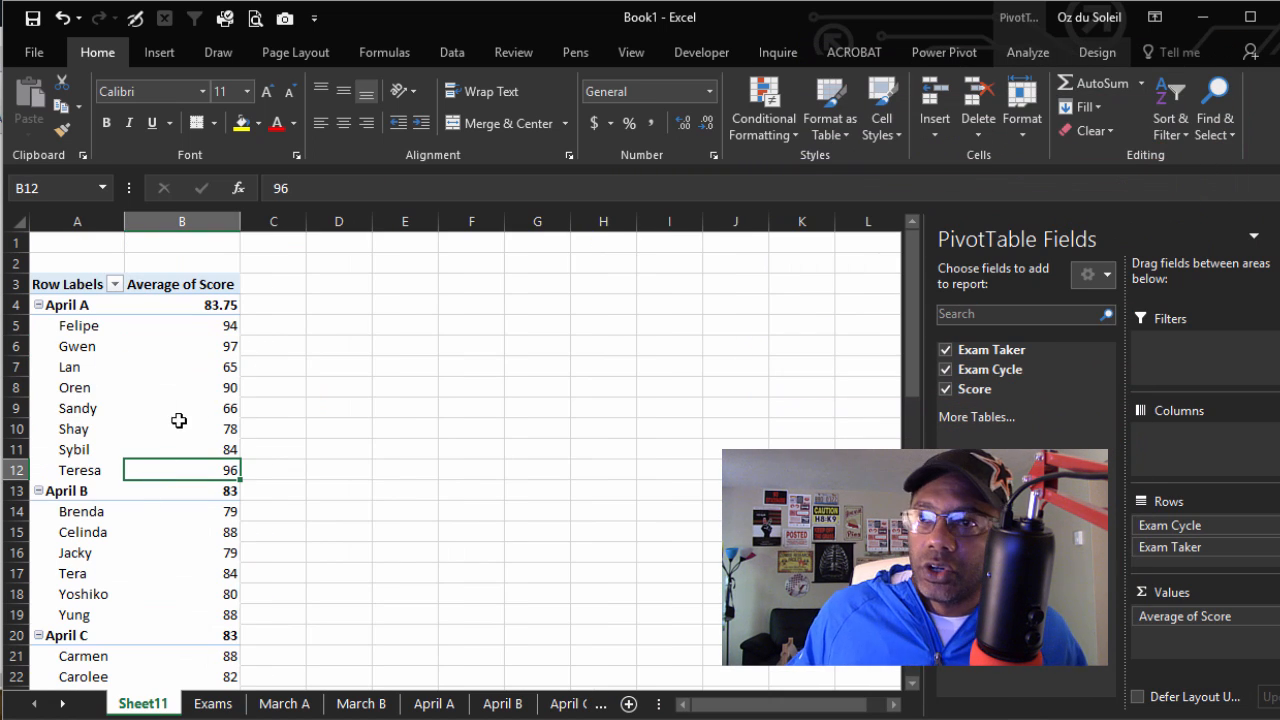
click(1030, 55)
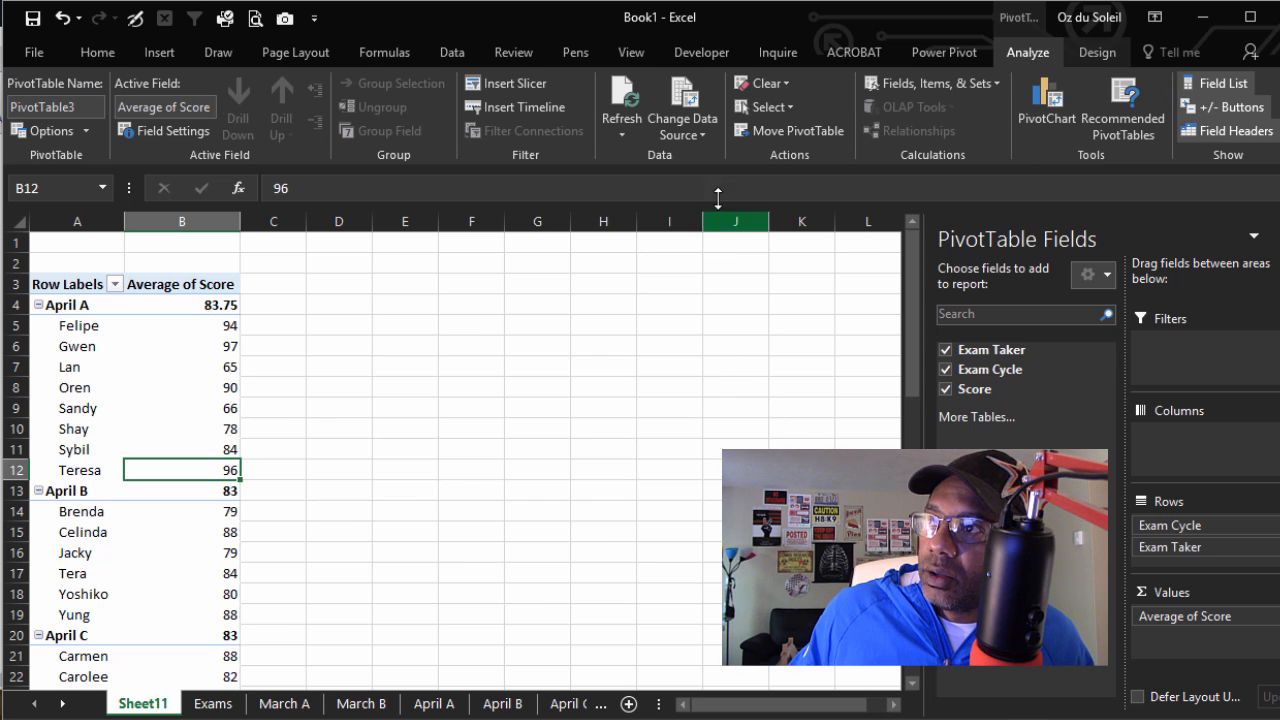
click(702, 132)
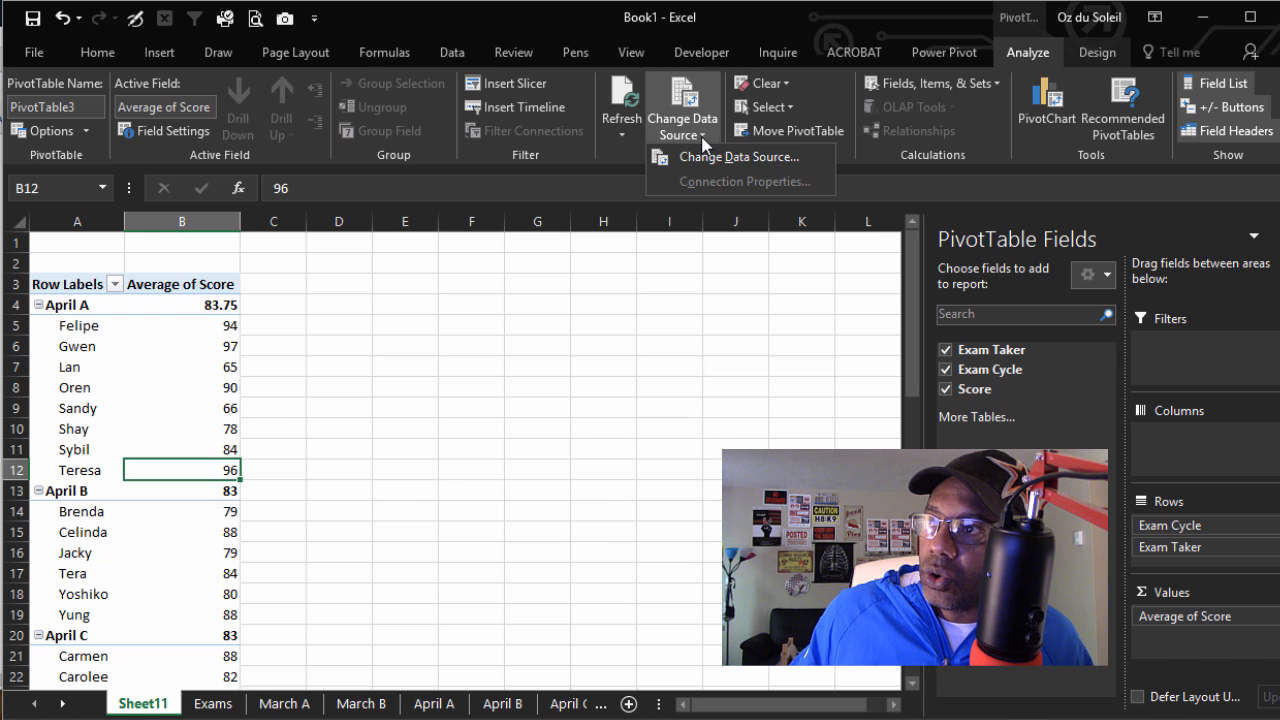
click(705, 158)
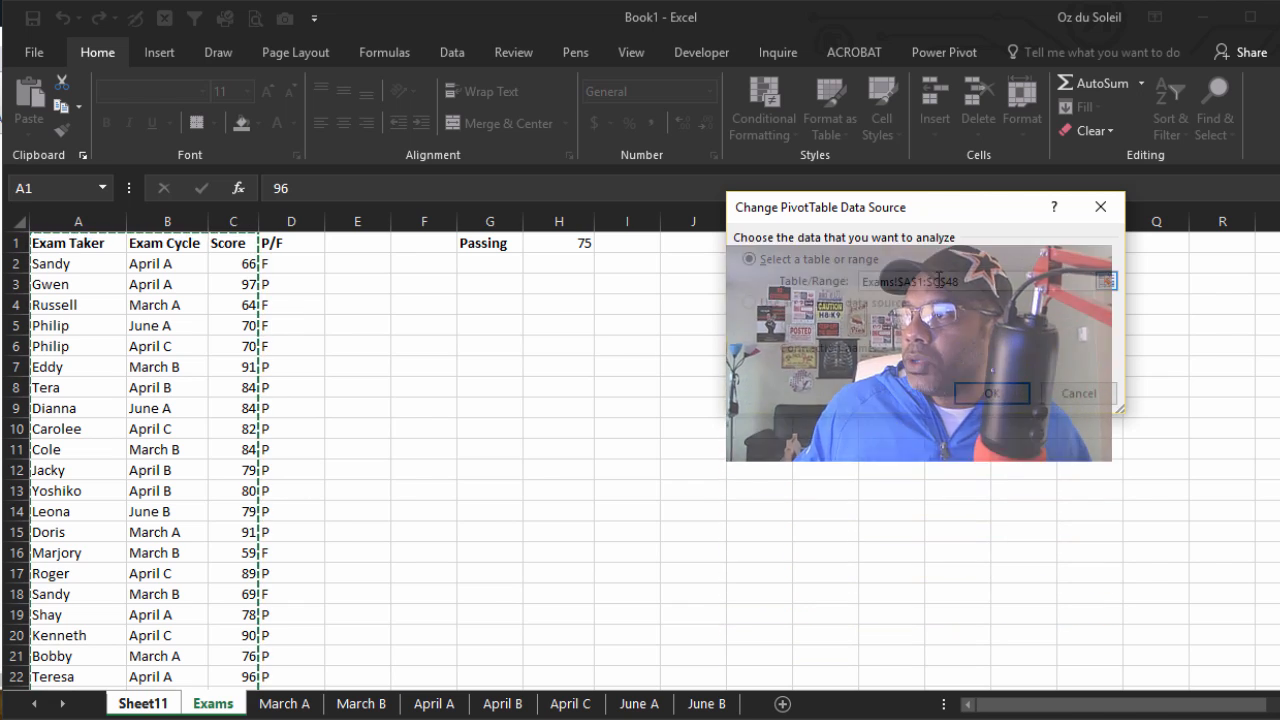
key(BackSpace)
text(D)
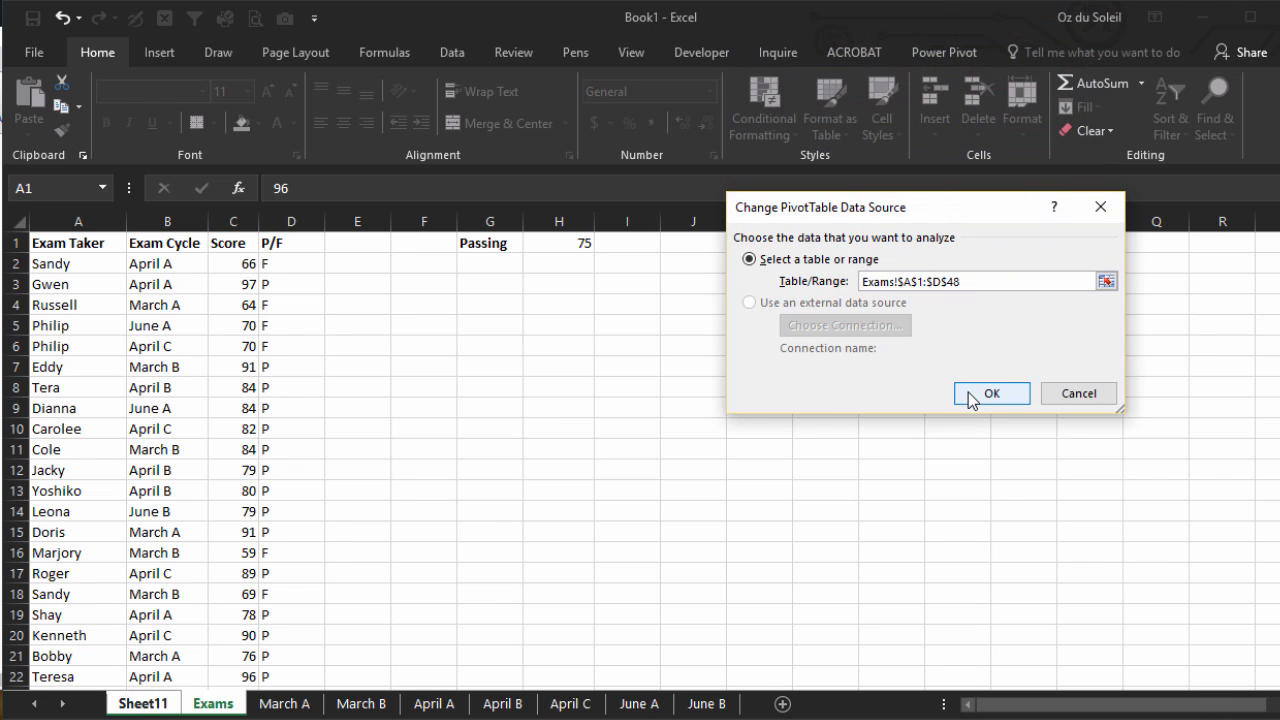
click(970, 396)
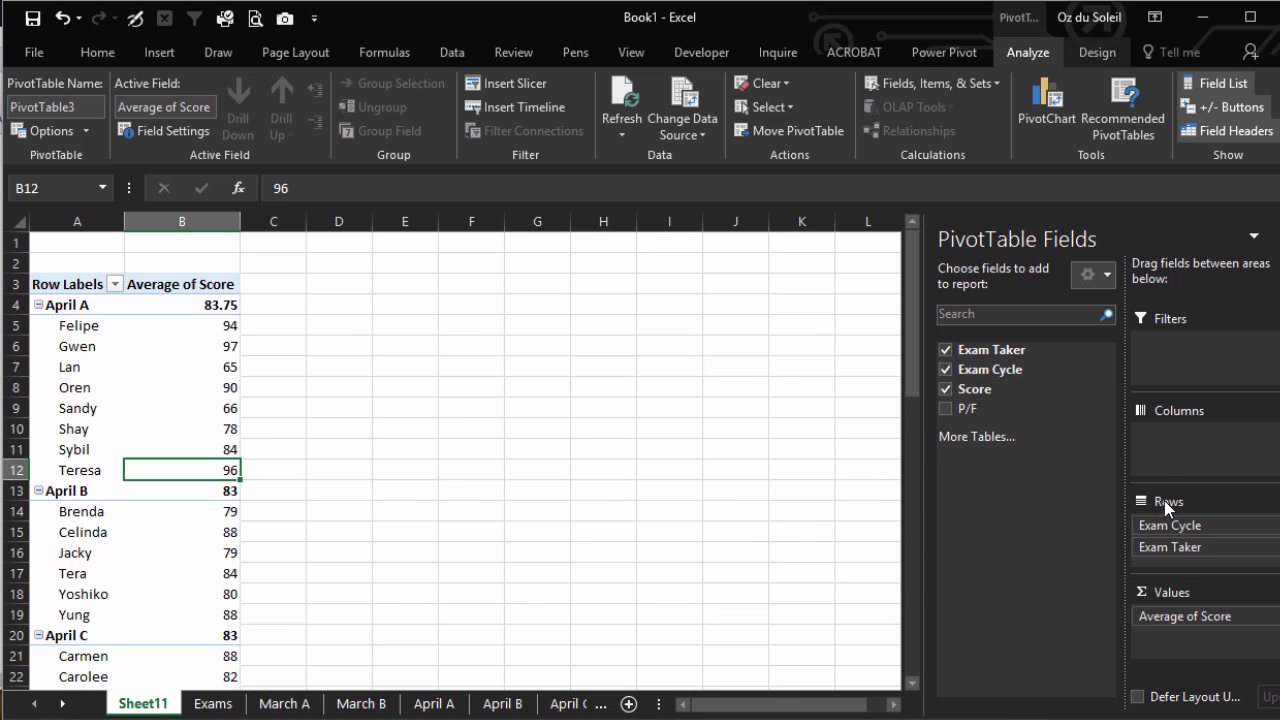
Step: Add the P/F field to the PivotTable's columns and move the field list clear of the report
drag(1185, 238, 883, 56)
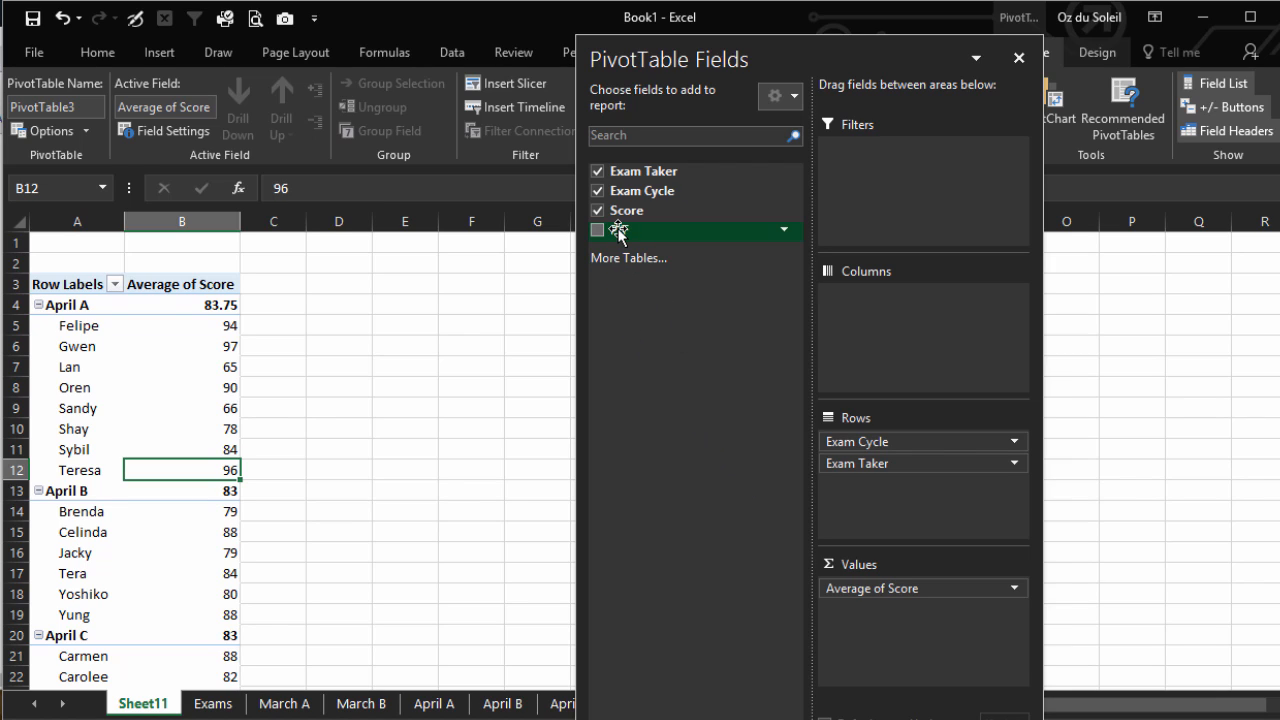
drag(618, 232, 876, 324)
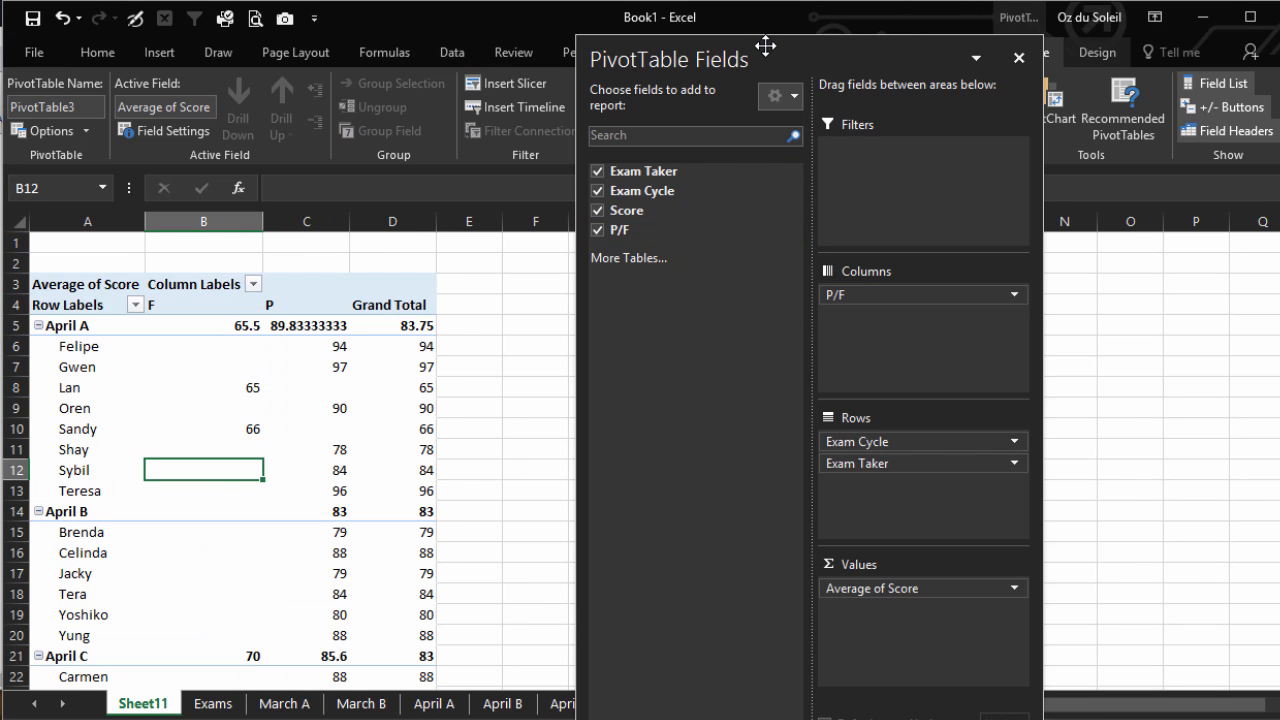
drag(771, 48, 951, 43)
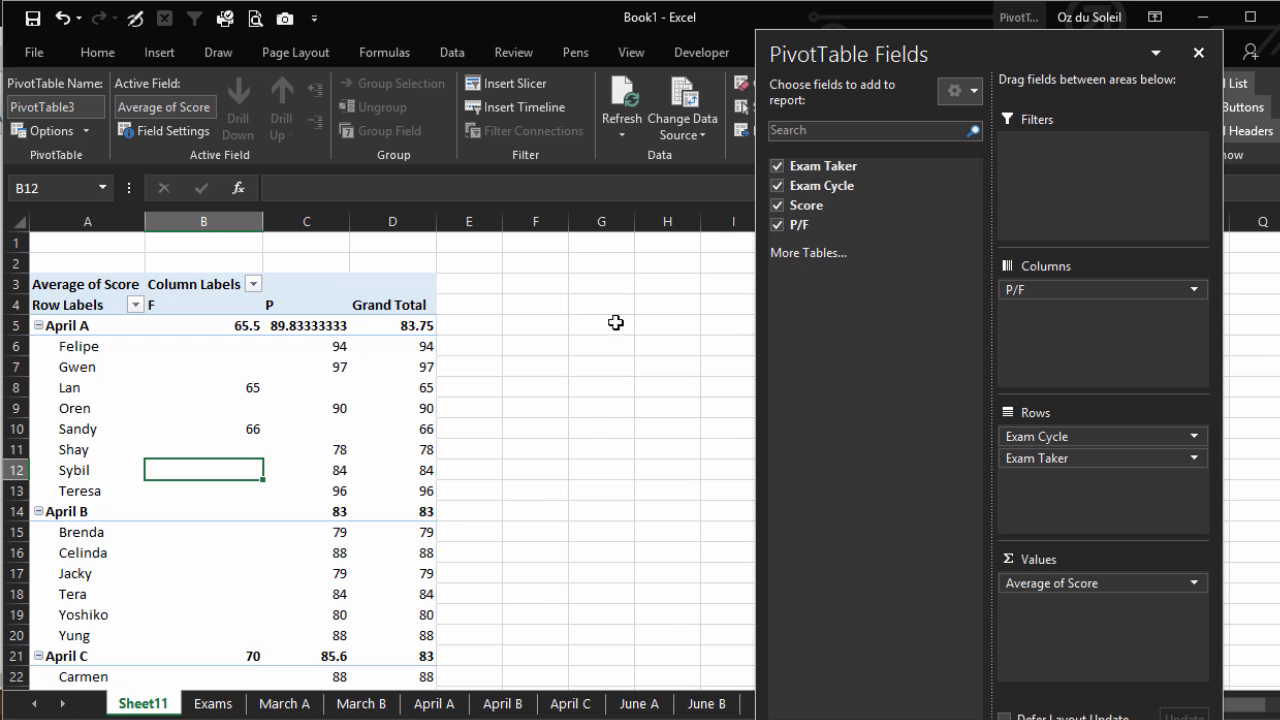
double_click(975, 66)
Step: Set the PivotTable's report layout to tabular form
click(1093, 54)
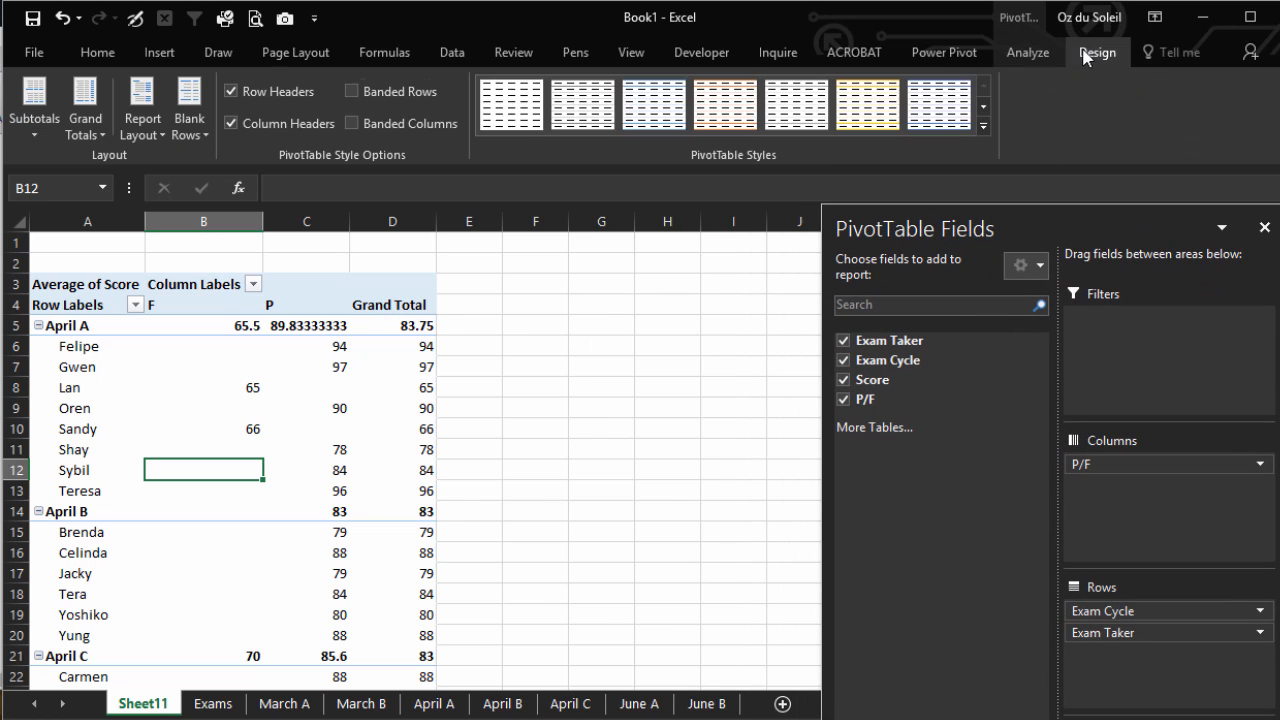
click(153, 137)
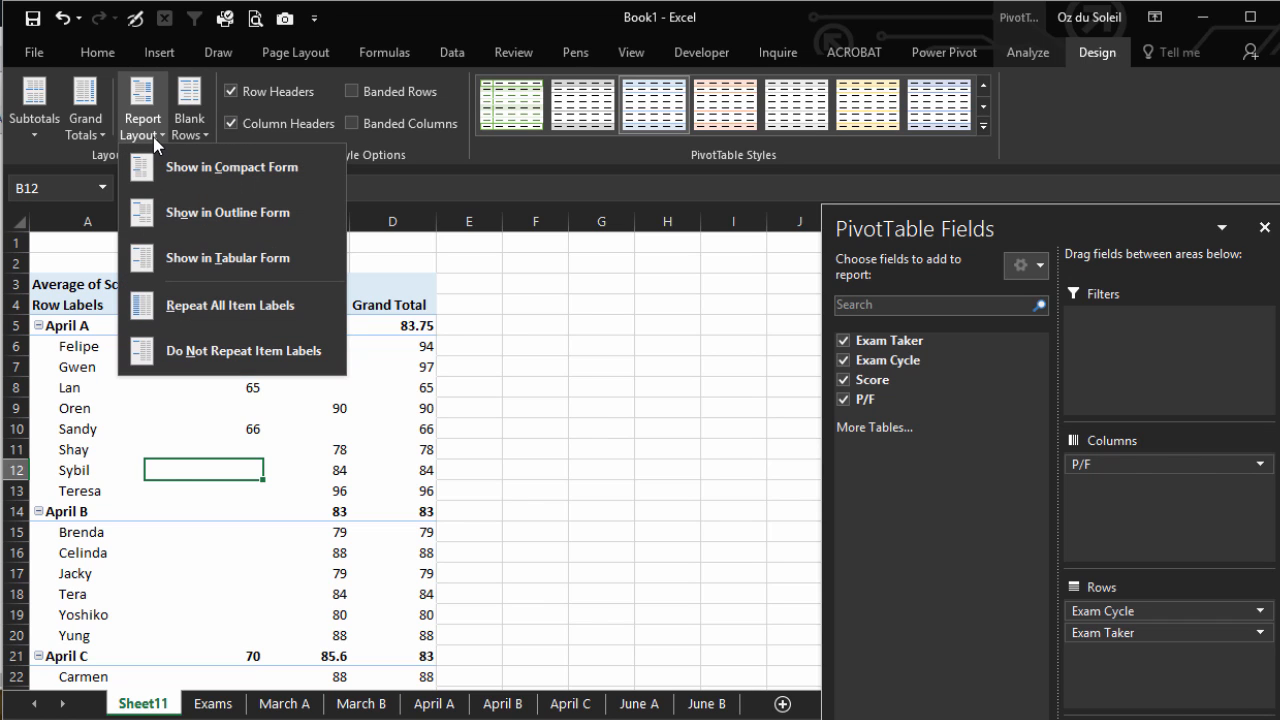
click(162, 265)
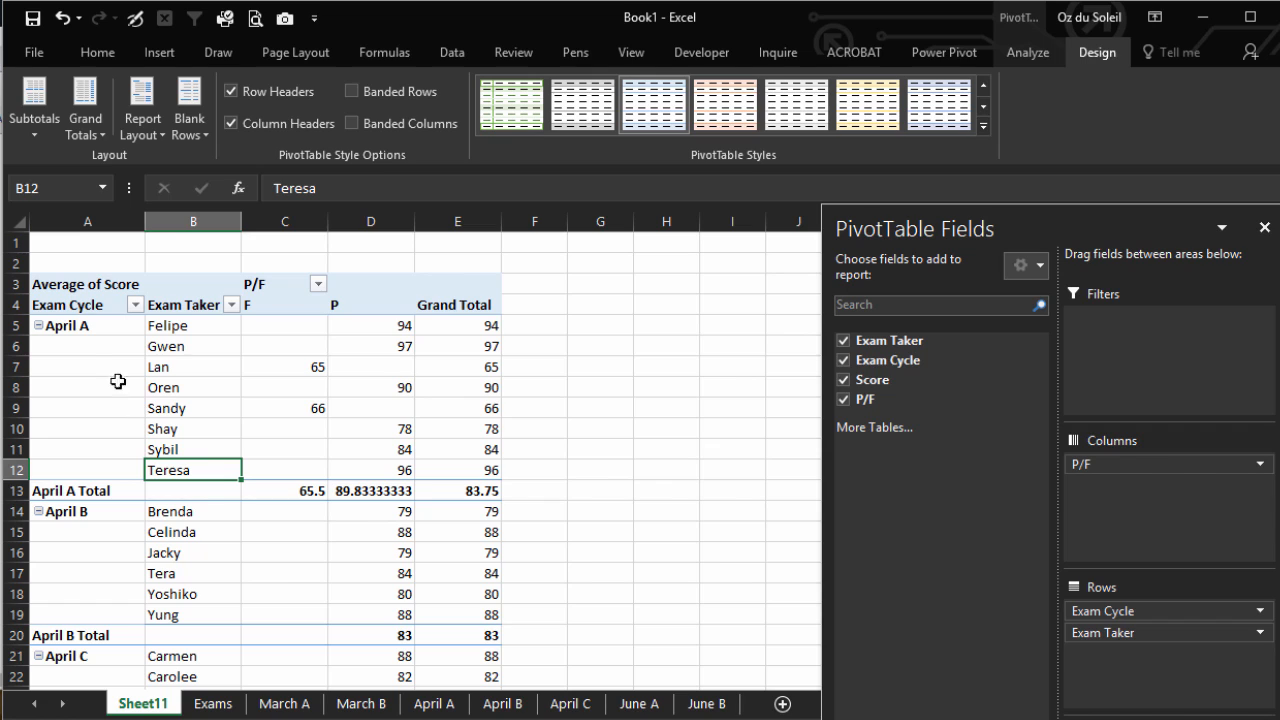
Step: Remove the PivotTable's subtotals and turn off grand totals for rows and columns
click(34, 128)
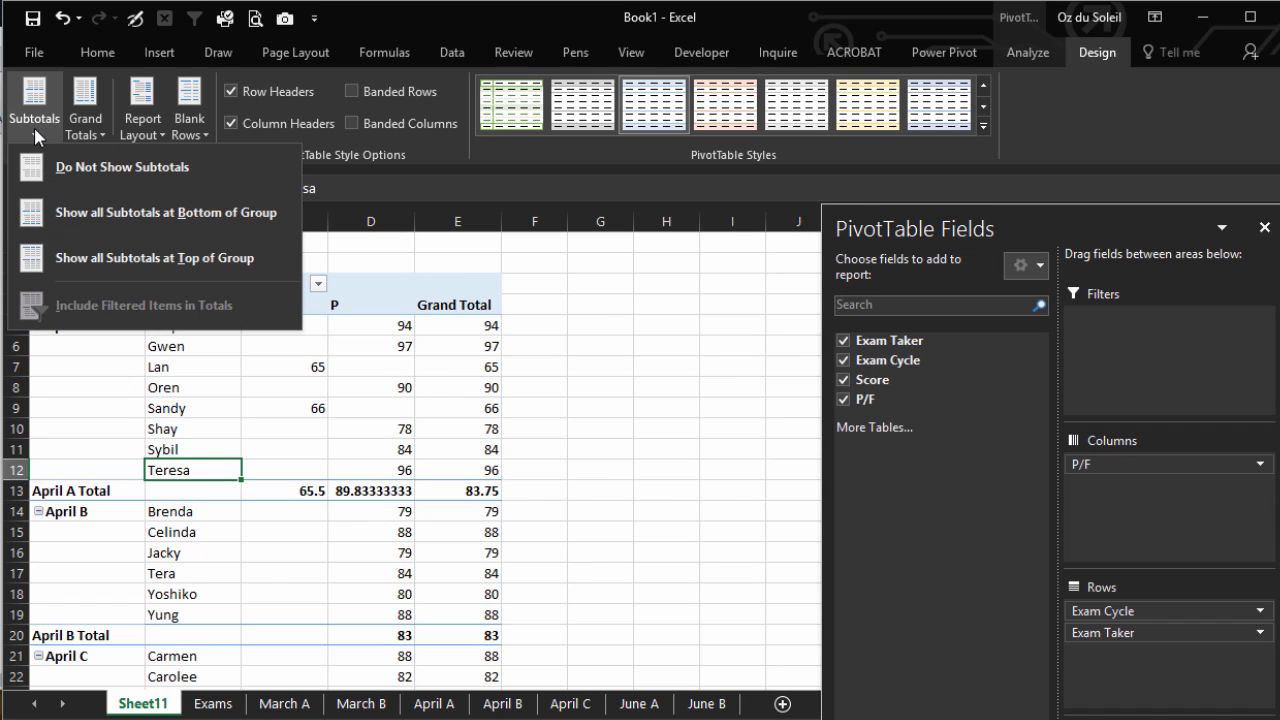
click(70, 168)
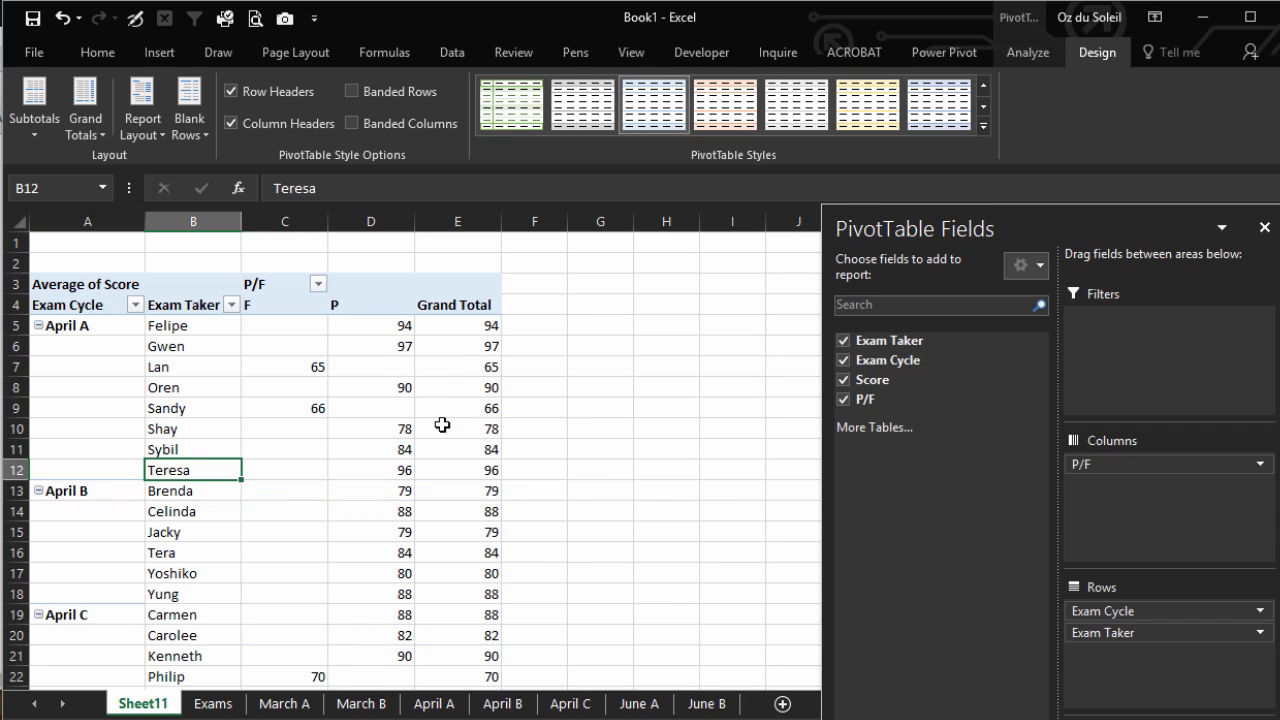
click(94, 132)
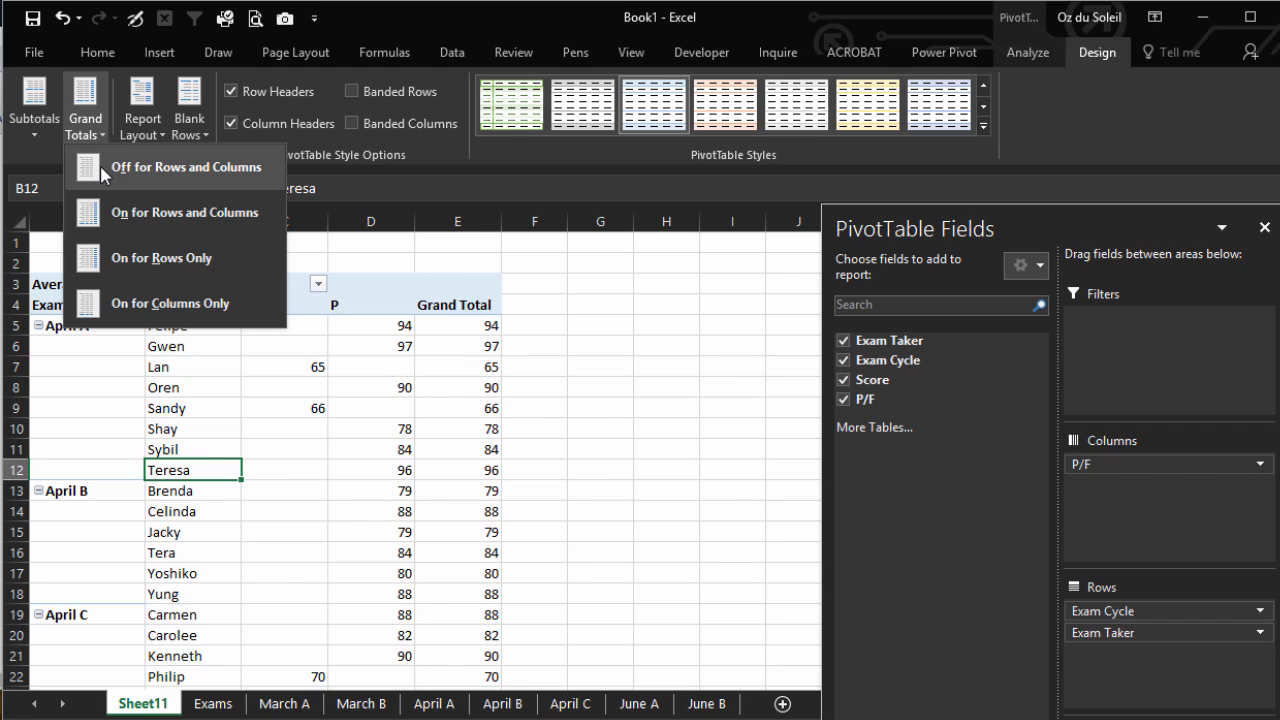
click(102, 170)
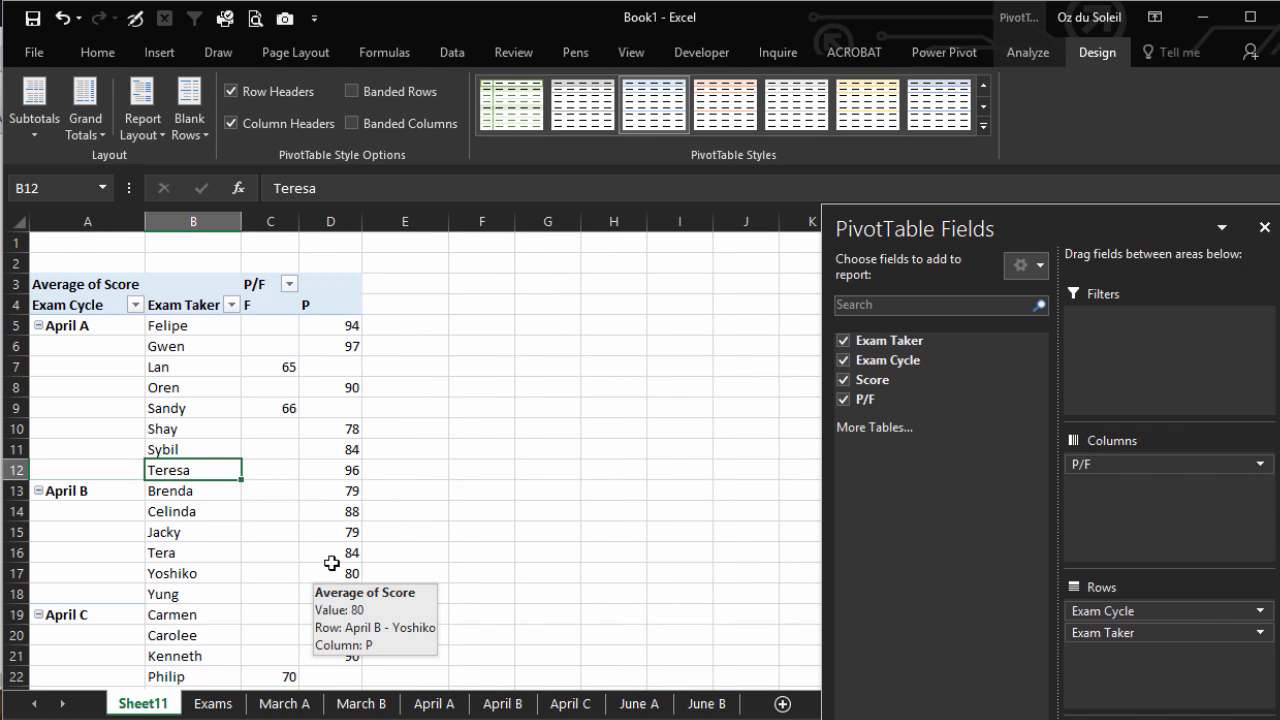
Step: Filter the PivotTable's P/F field to show only the failing results, F
click(289, 285)
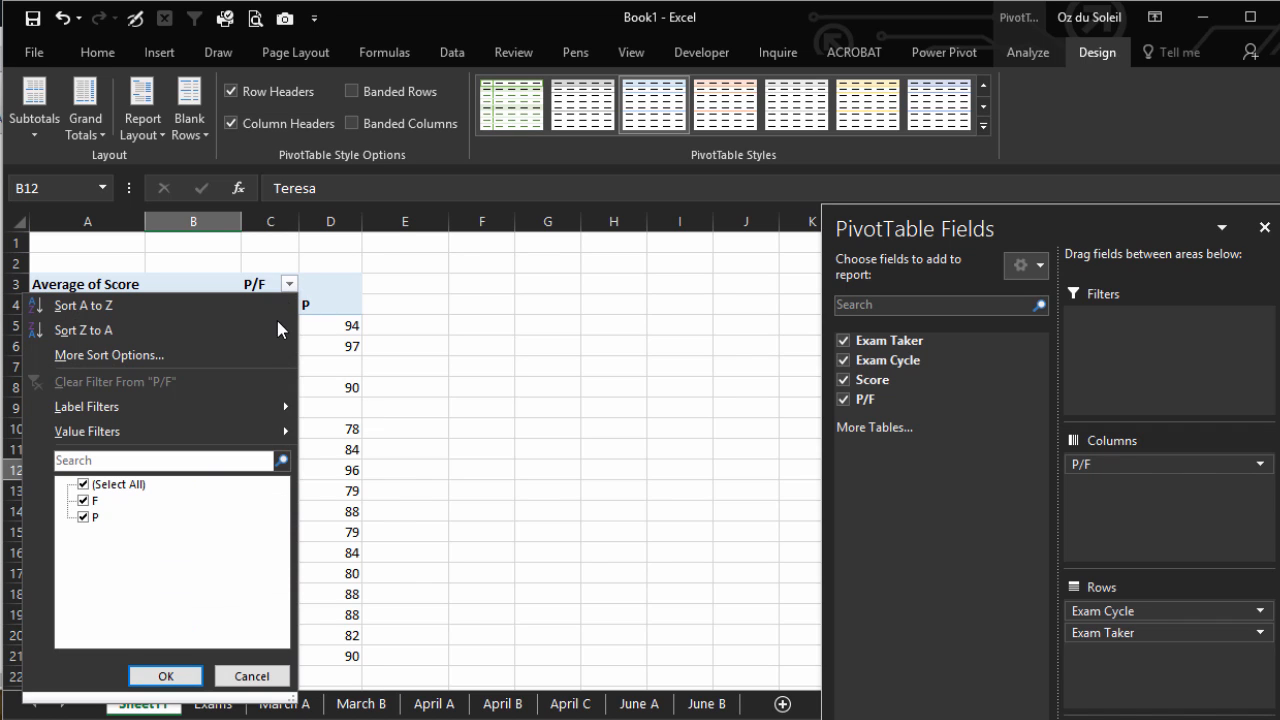
click(84, 485)
click(84, 500)
click(166, 676)
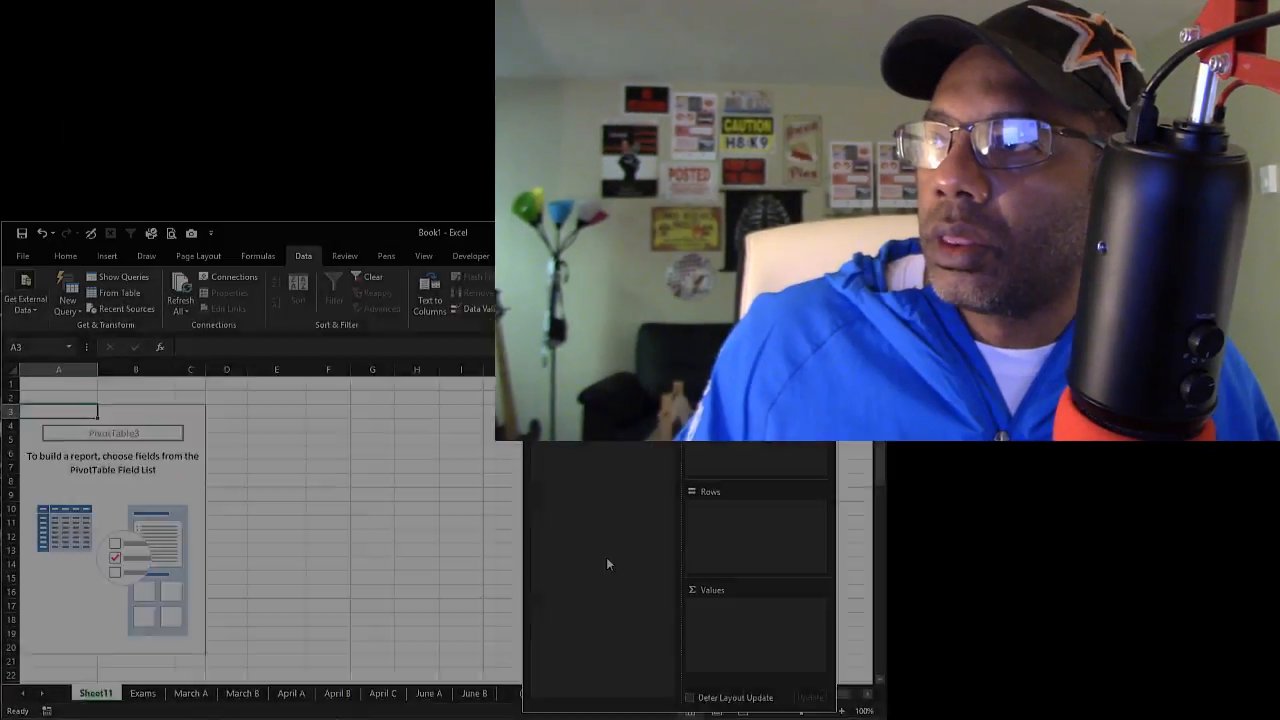
Step: In the cleared PivotTable, list Exam Taker in the rows with Count of Exam Taker as values, and review how often each person tested
drag(564, 326, 603, 370)
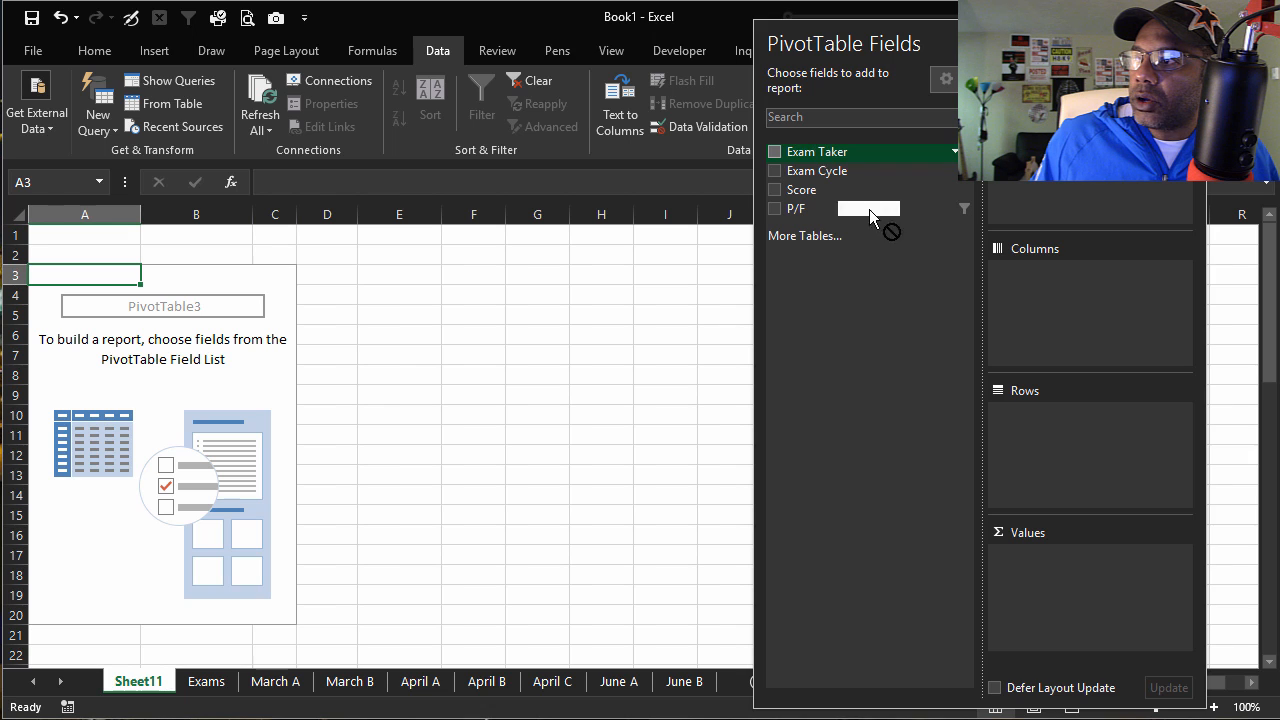
drag(870, 216, 1052, 440)
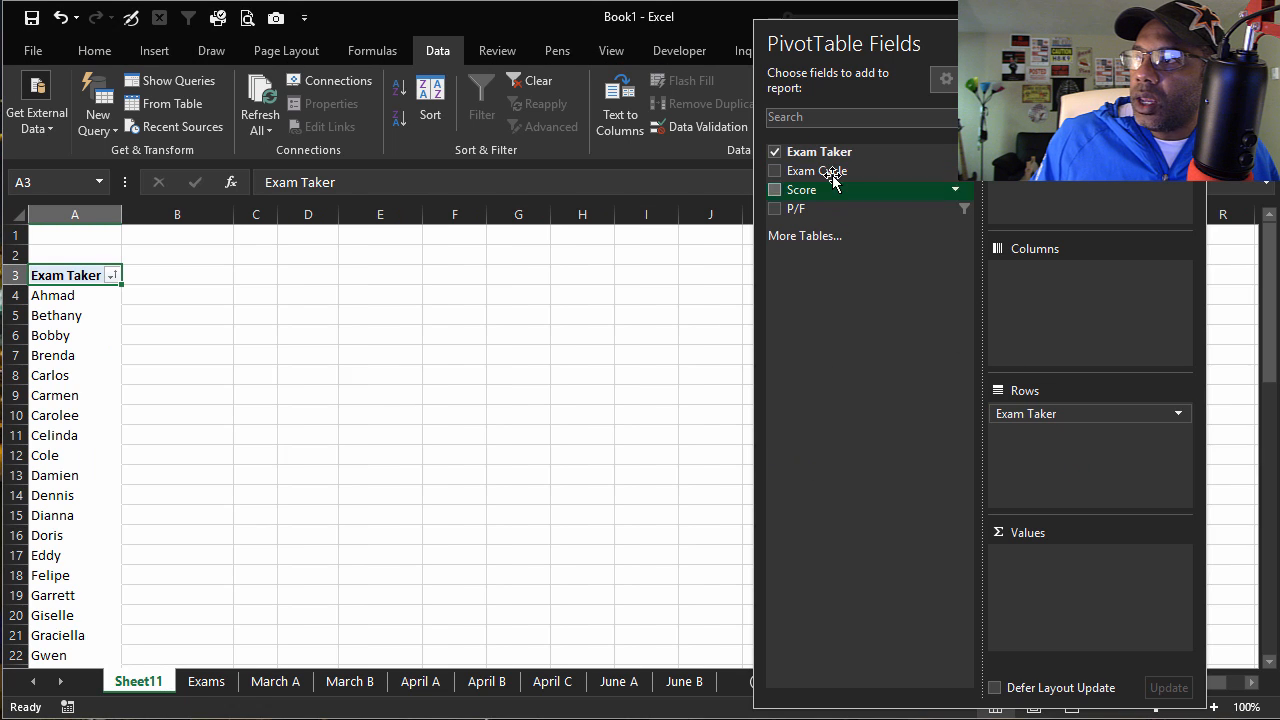
drag(826, 154, 1052, 594)
scroll(223, 477, down, 4)
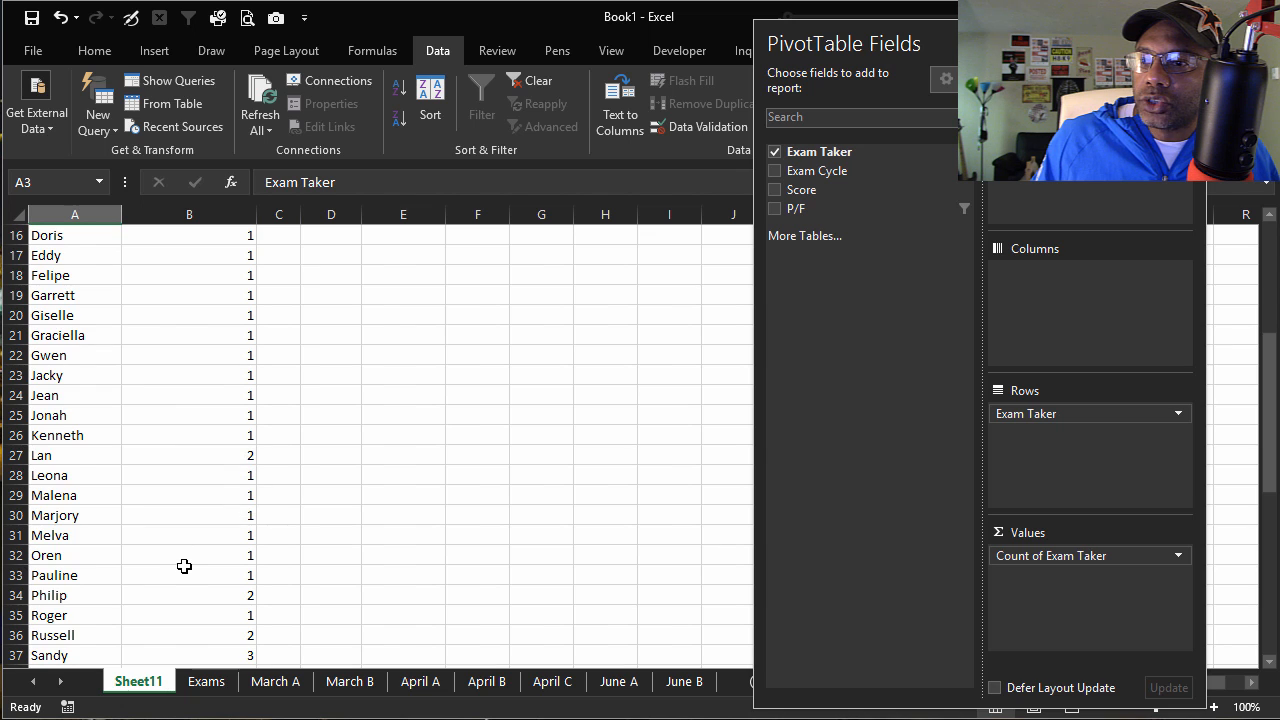
scroll(183, 565, down, 2)
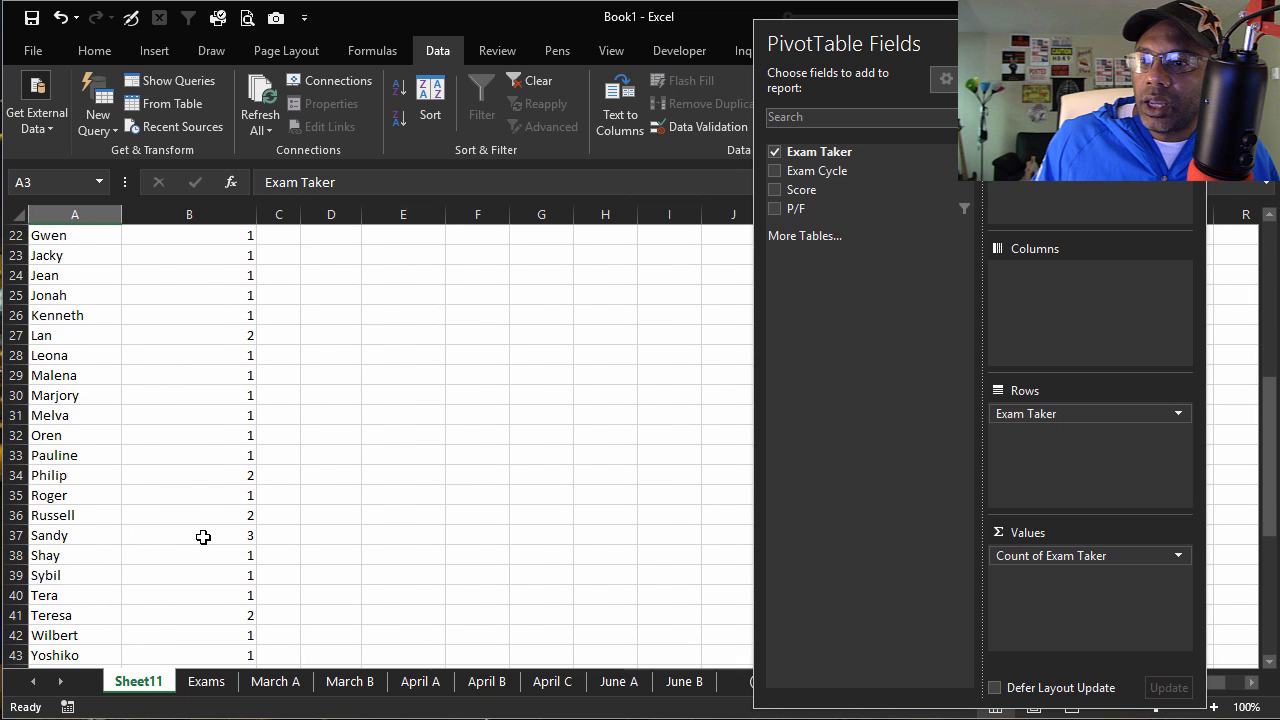
scroll(201, 558, down, 2)
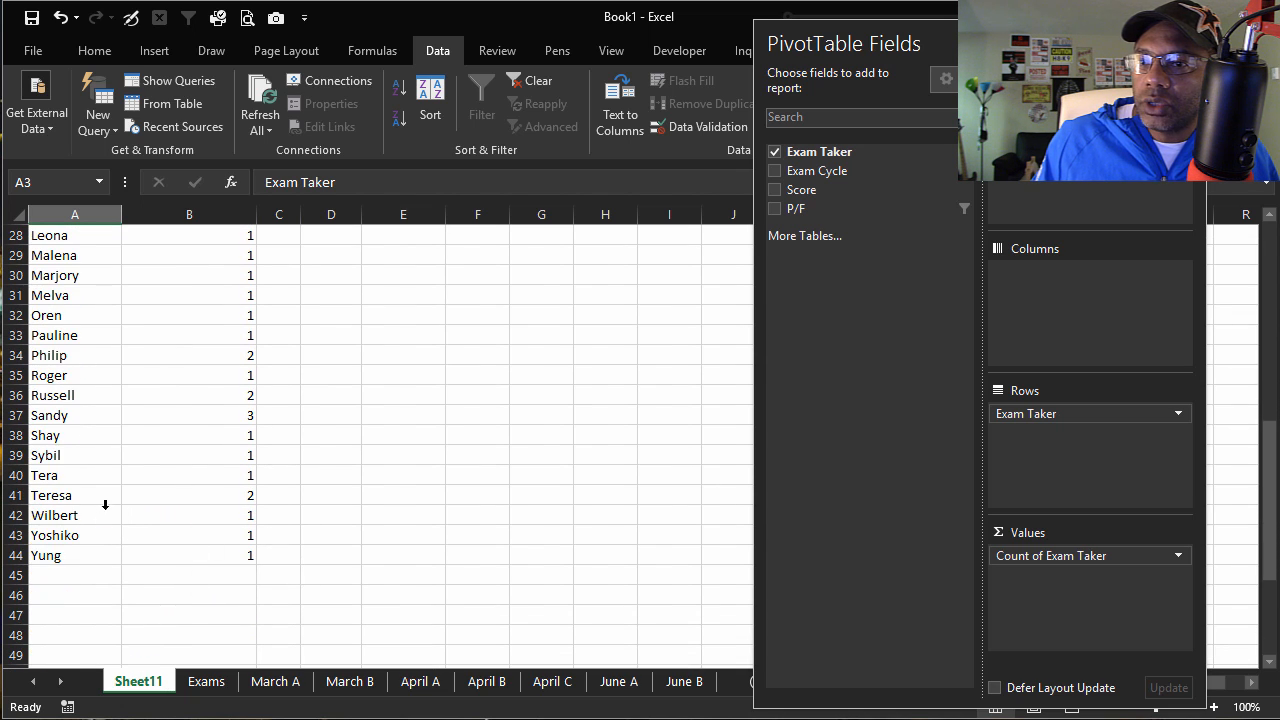
scroll(184, 530, up, 9)
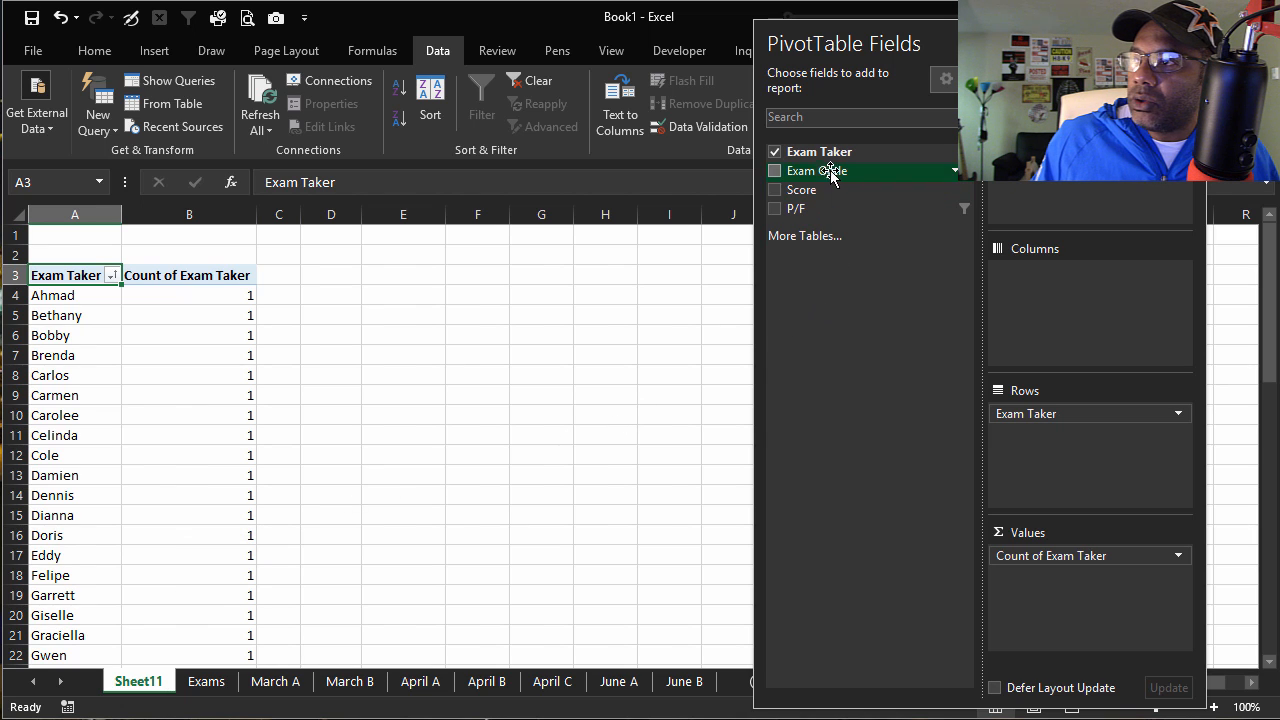
Step: Add Exam Cycle to the PivotTable's columns and review who tested in the March A cycle
drag(829, 170, 1047, 320)
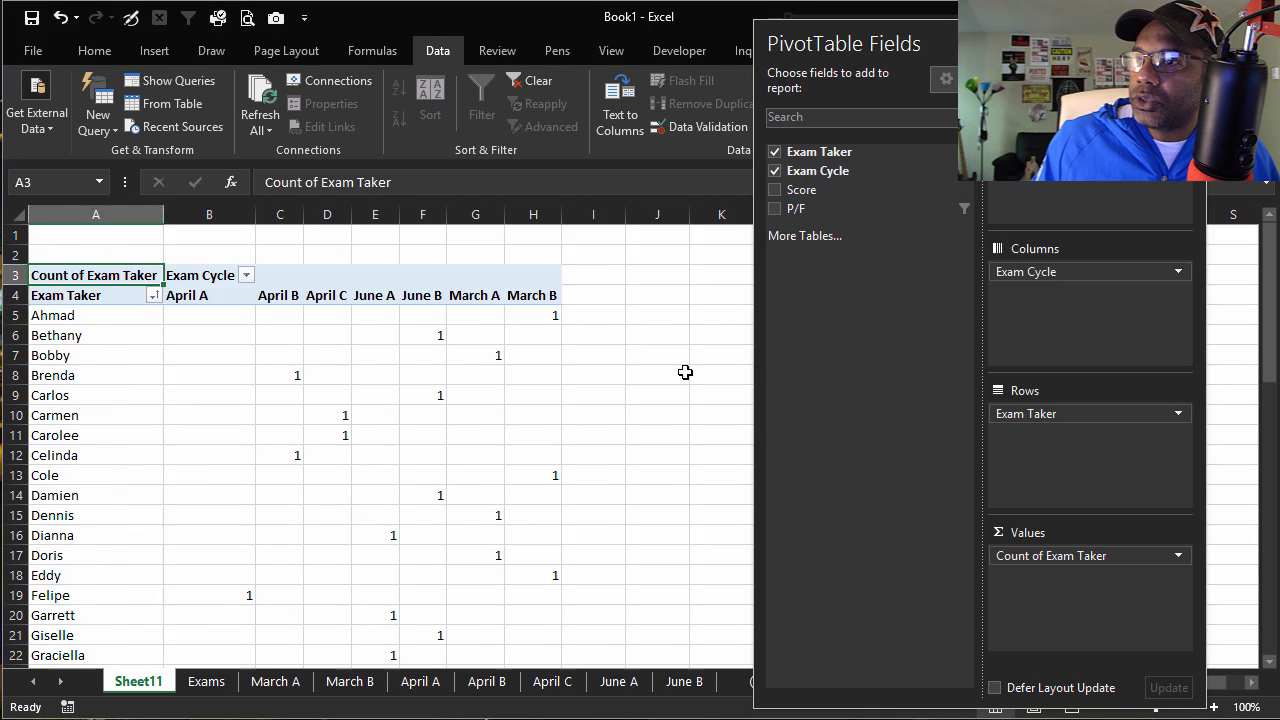
scroll(560, 485, down, 1)
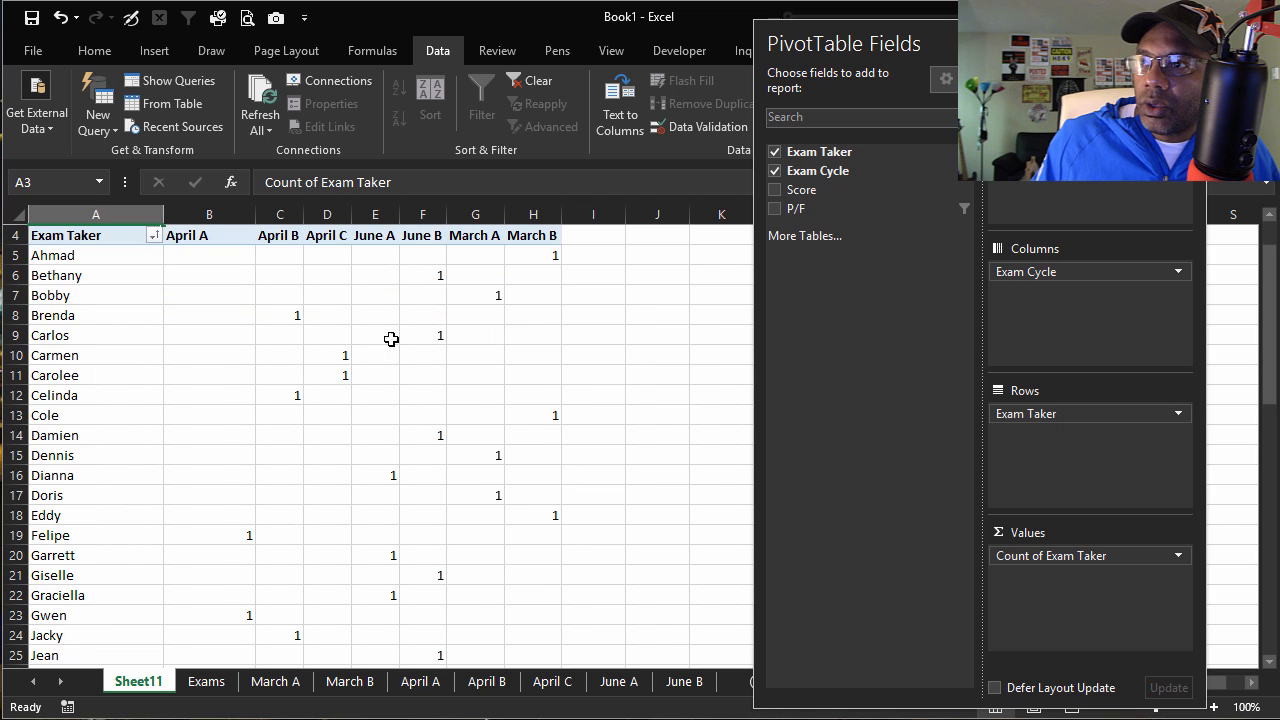
click(475, 229)
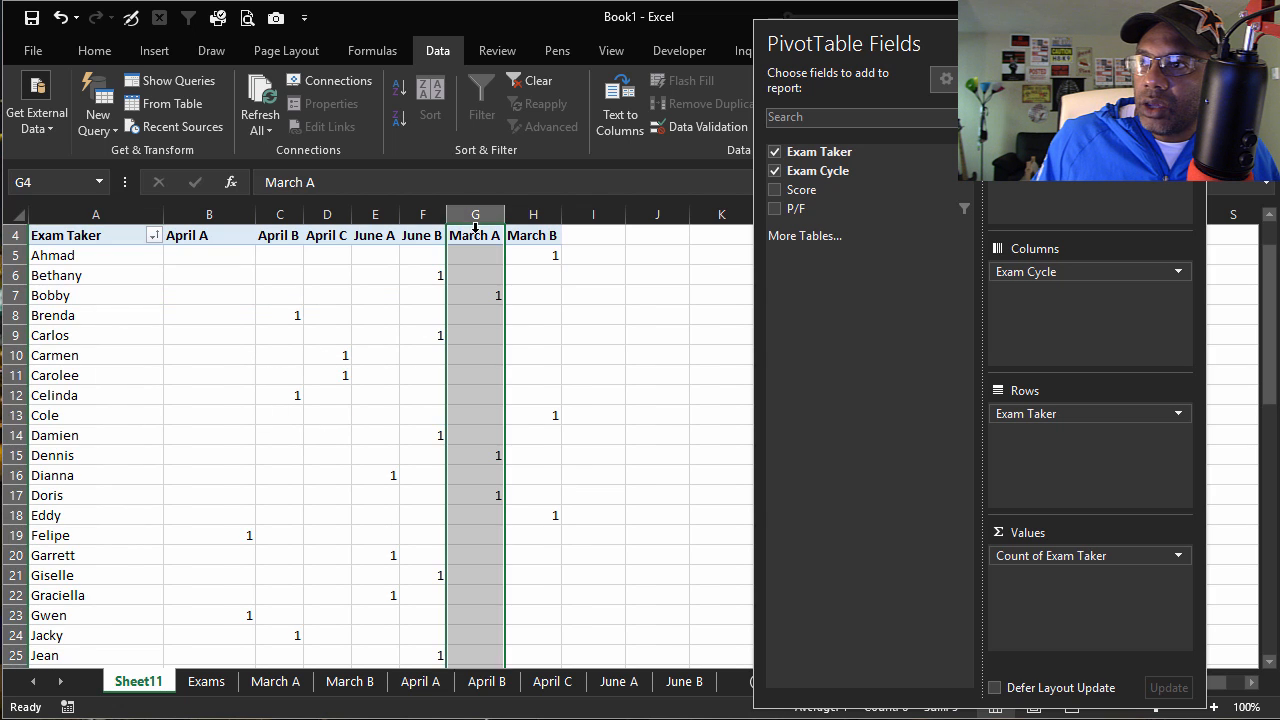
scroll(474, 383, down, 8)
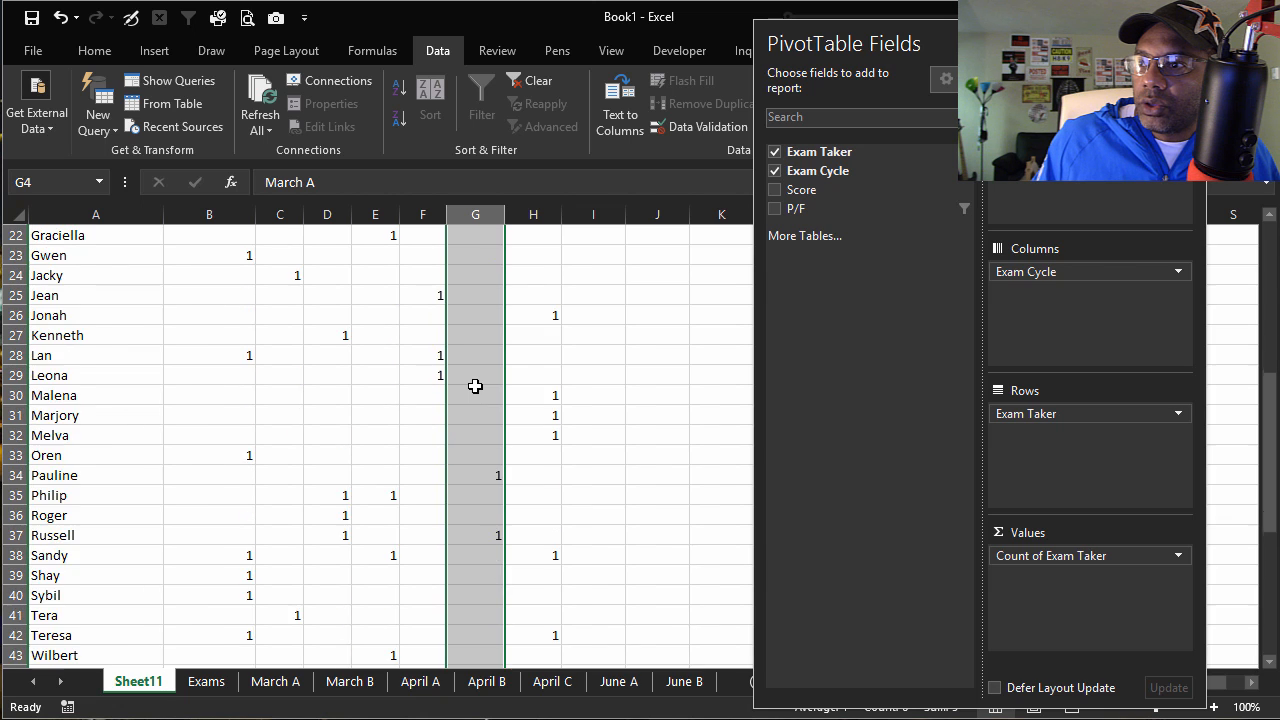
scroll(475, 386, down, 1)
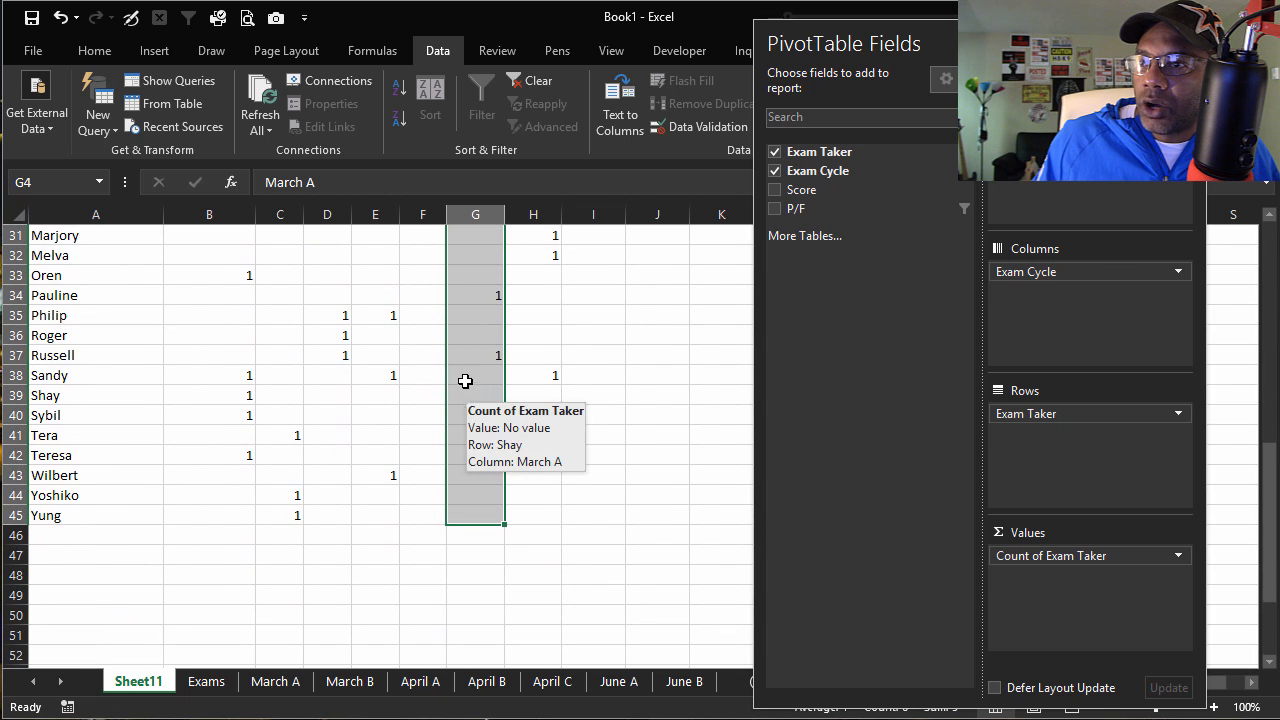
scroll(470, 462, up, 10)
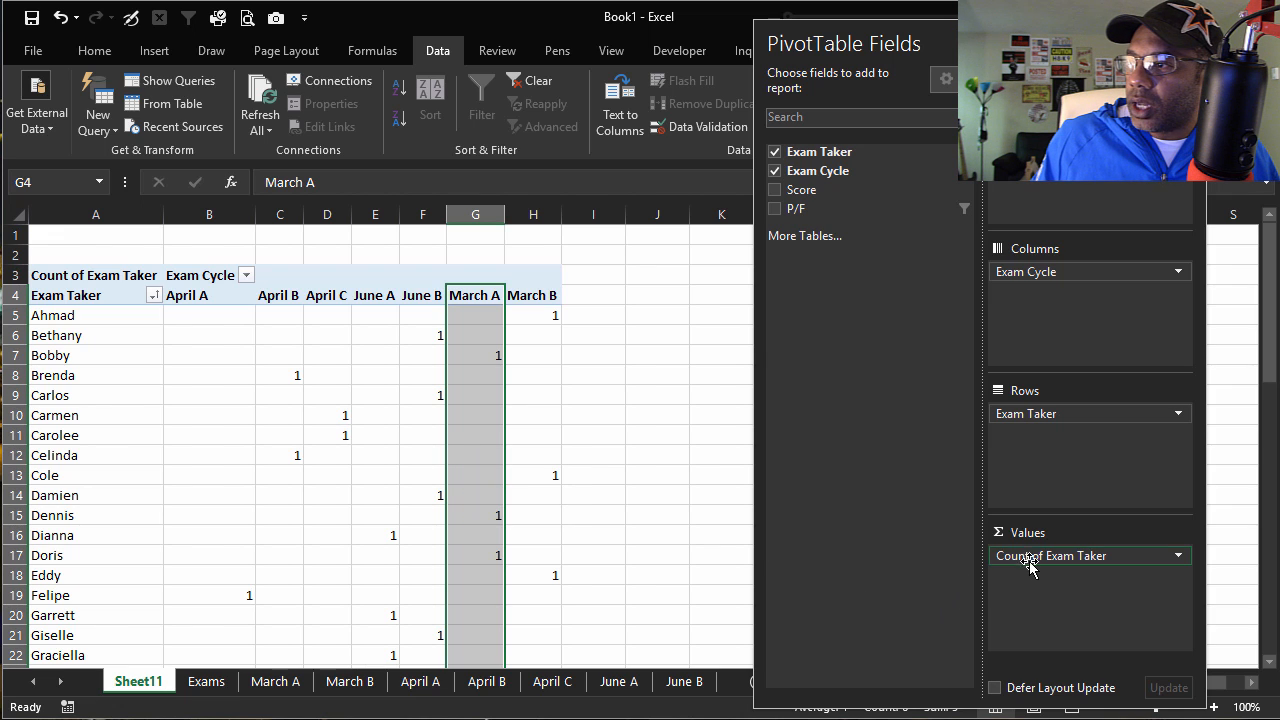
Step: Replace Count of Exam Taker in the PivotTable's values with Sum of Score
drag(1030, 565, 850, 398)
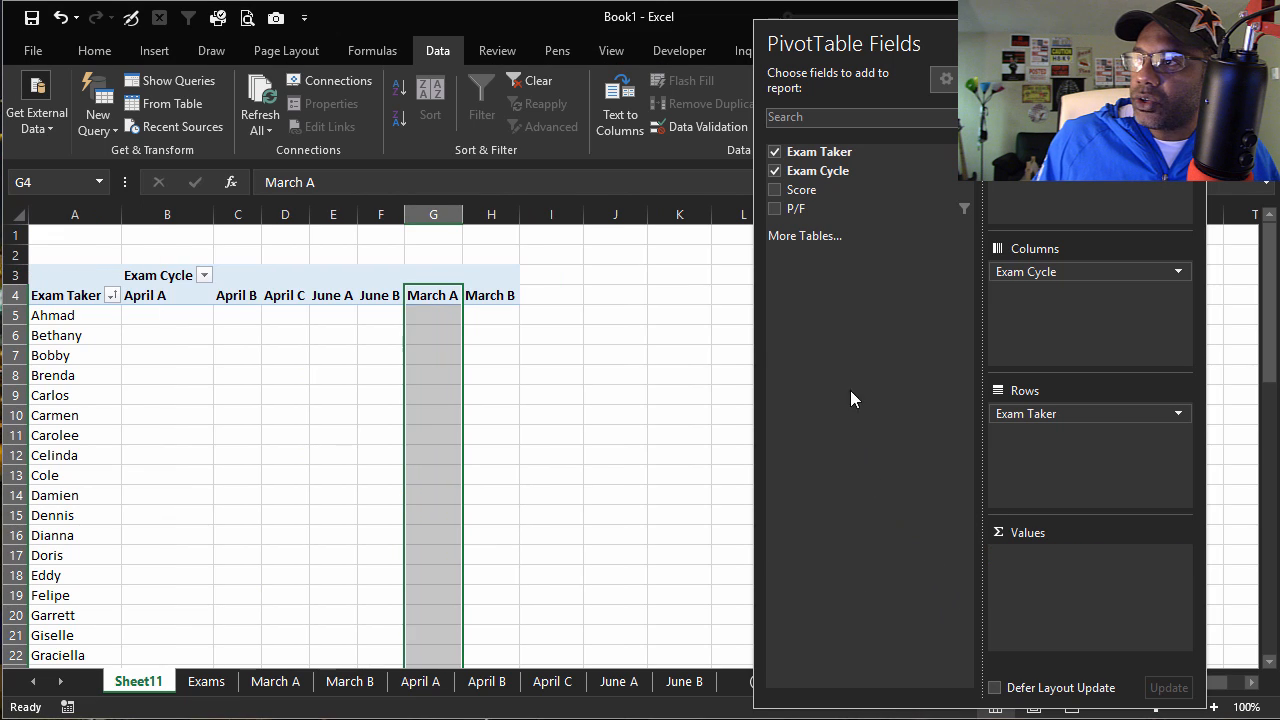
drag(800, 190, 1050, 595)
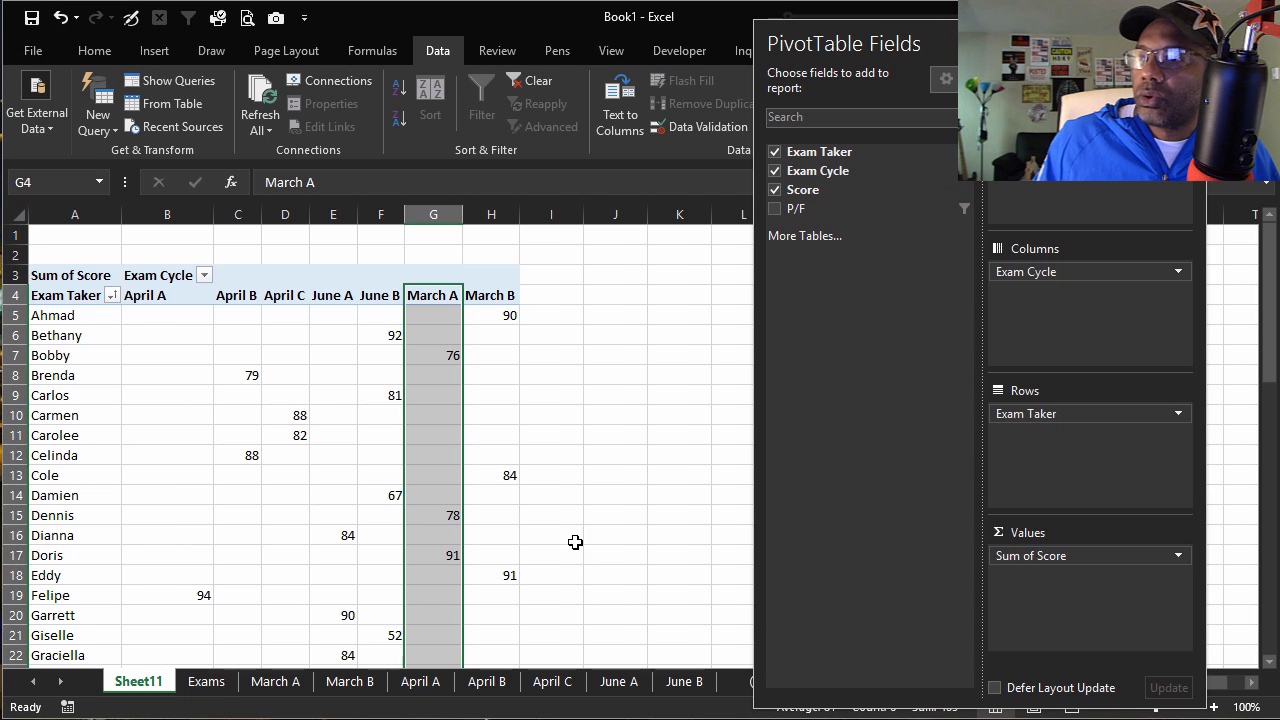
click(450, 518)
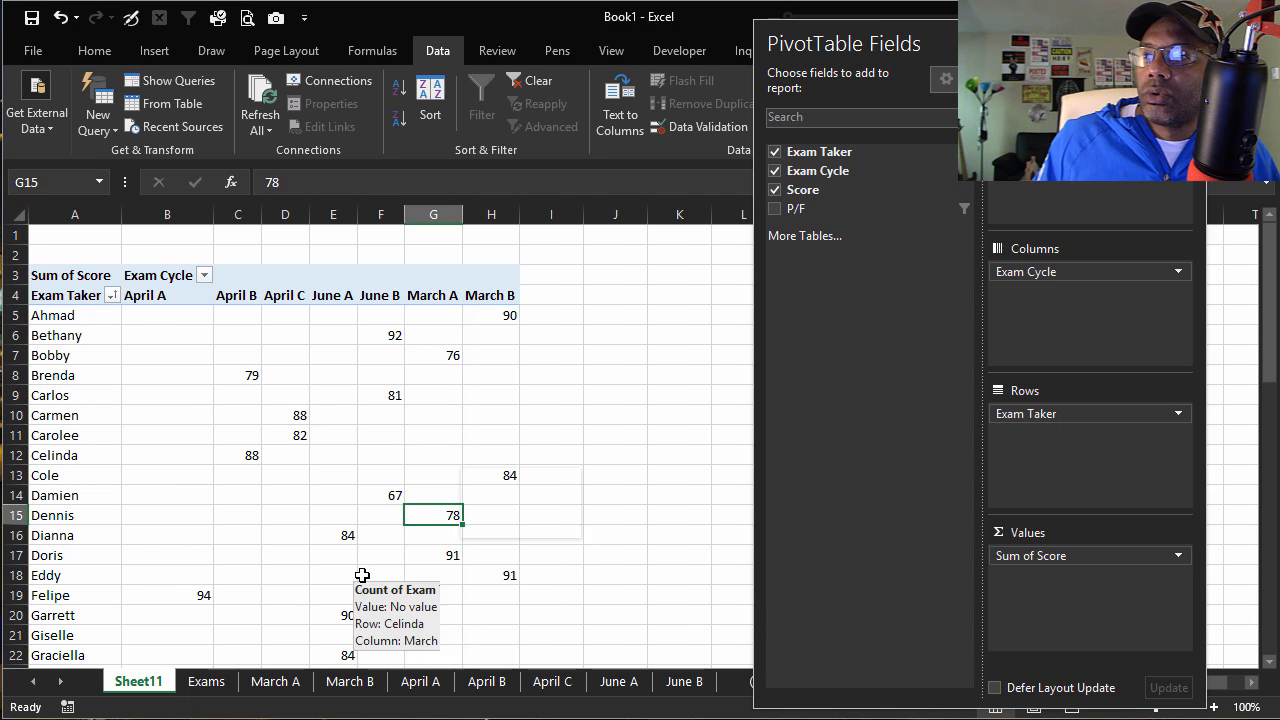
Step: Examine the scores across all exam cycles, B38 to H38, for the repeat exam taker in row 38
scroll(362, 575, down, 2)
scroll(362, 575, down, 5)
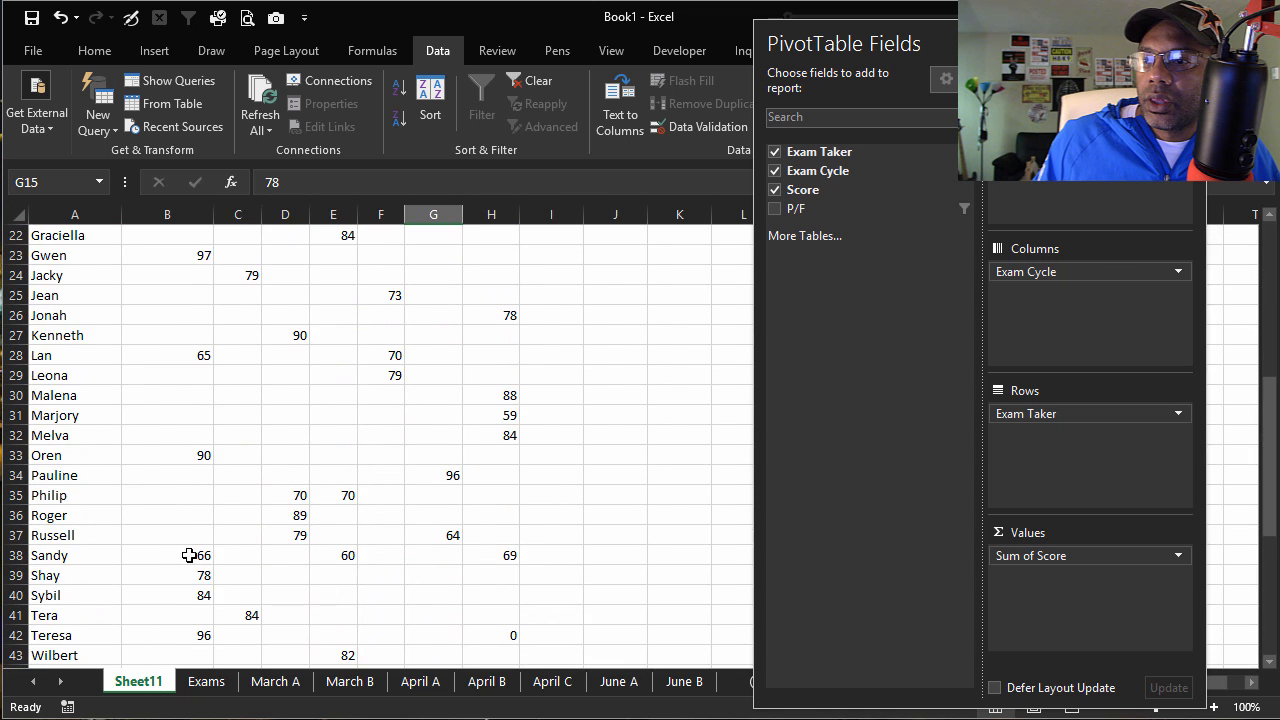
drag(149, 554, 409, 568)
drag(493, 557, 493, 558)
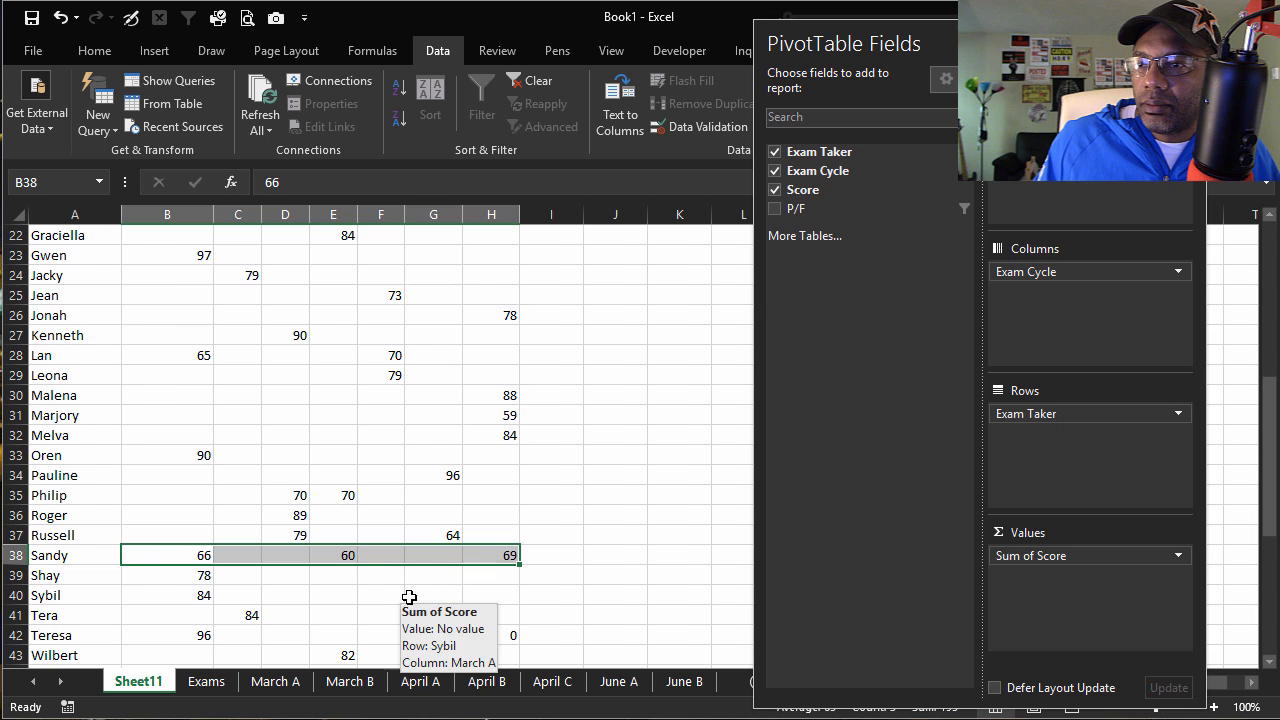
Step: Compare the March B and April A scores of the exam taker in row 42, checking them against the cycle headings
scroll(449, 574, up, 4)
scroll(449, 574, down, 6)
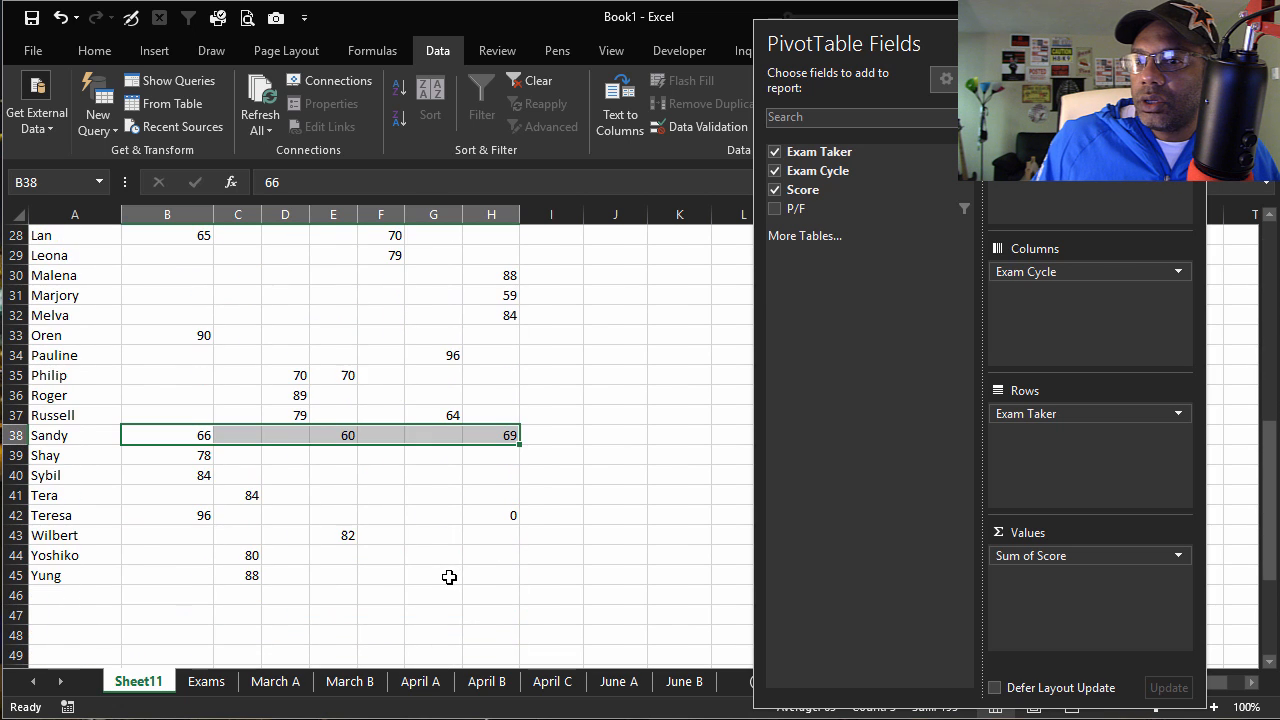
click(488, 516)
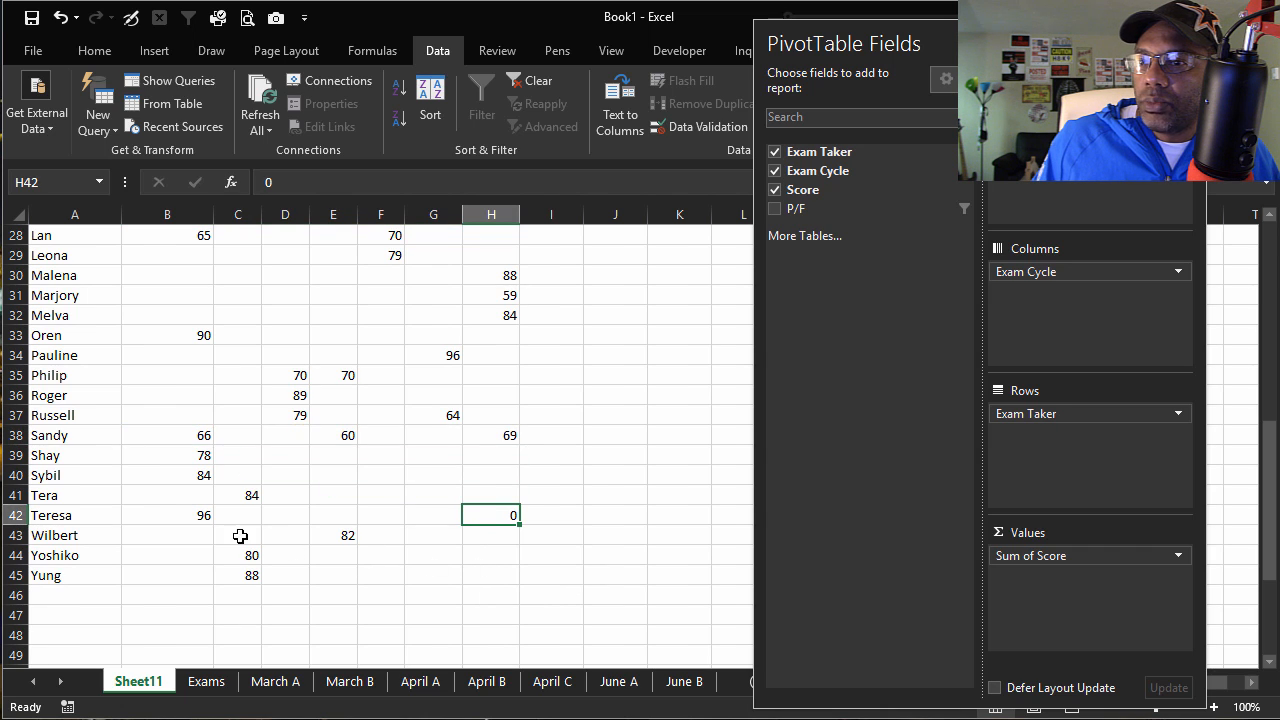
click(172, 516)
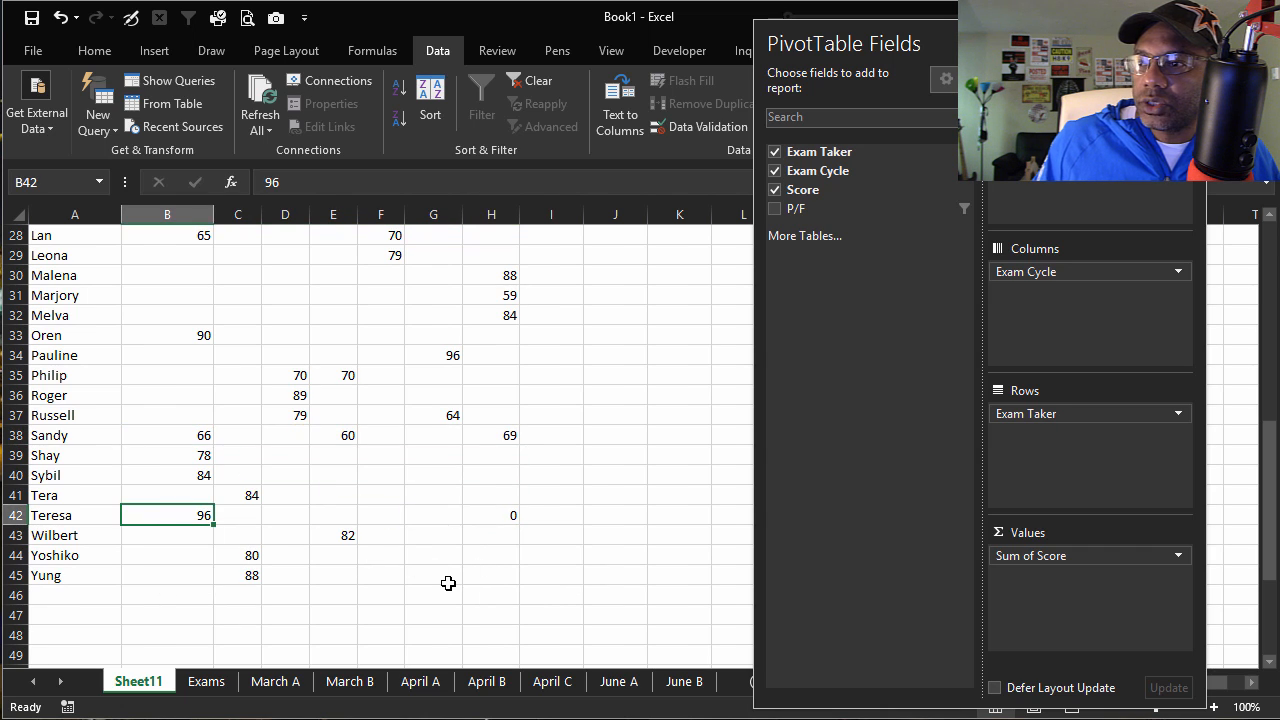
scroll(448, 583, up, 9)
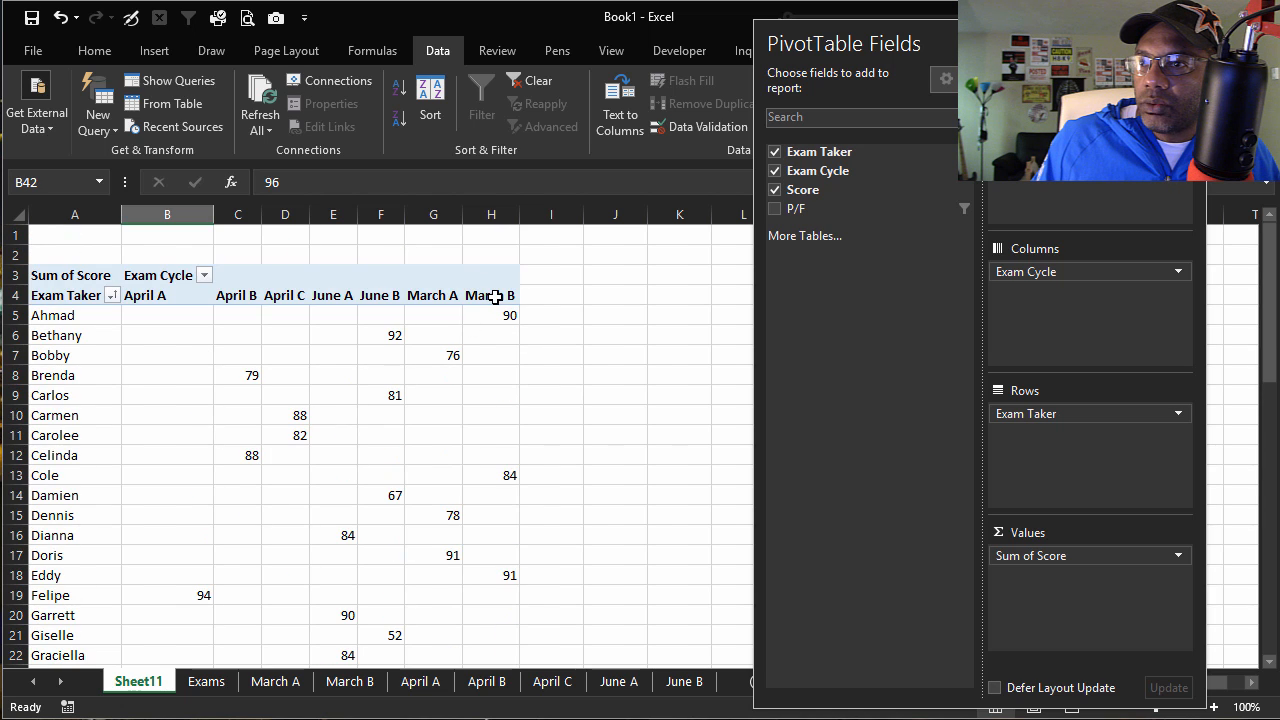